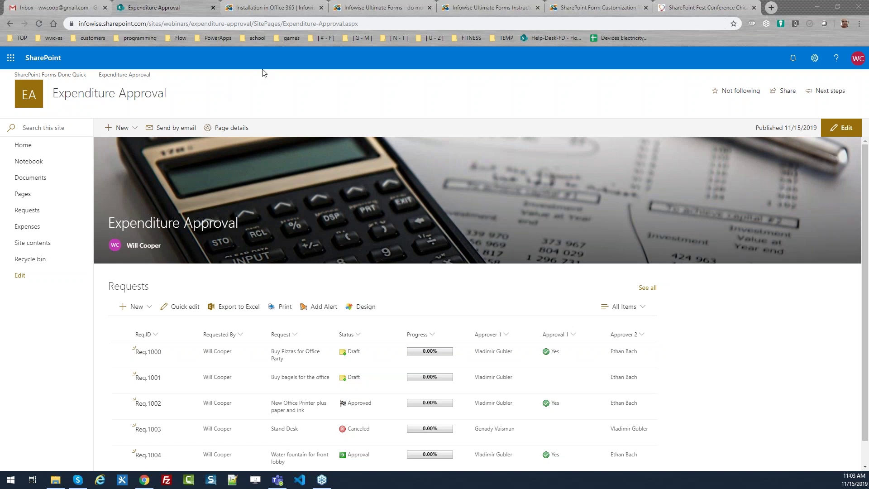
Glance at the documentation and quick start tabs, then return to the Expenditure Approval site page.
click(251, 8)
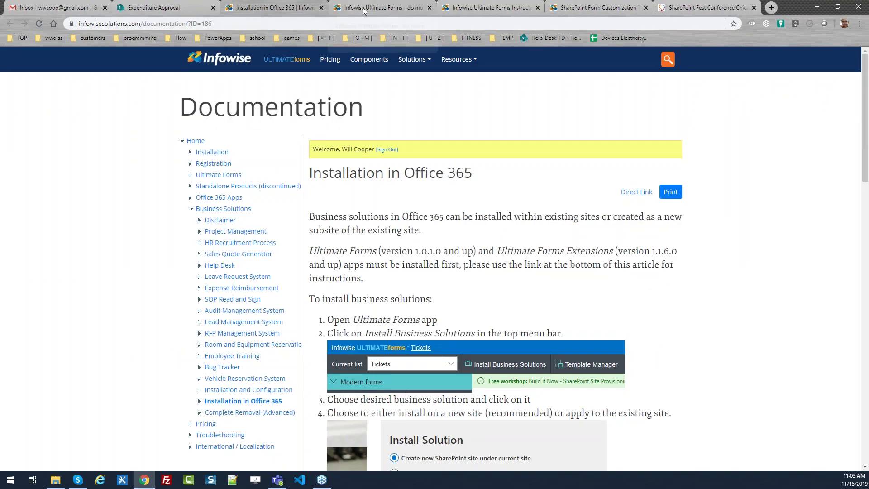
click(362, 7)
click(170, 10)
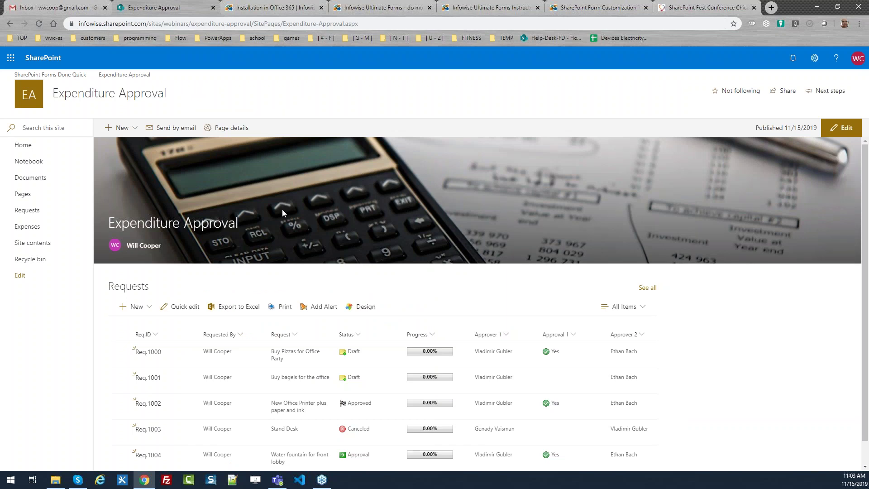
Show the Infowise Webinars business solutions in Ultimate Forms, then view the Installation in Office 365 article.
click(362, 309)
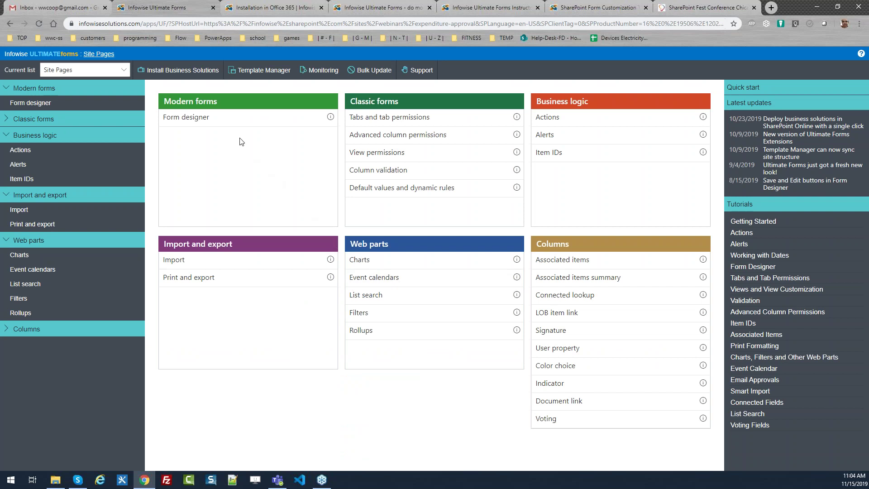
click(191, 74)
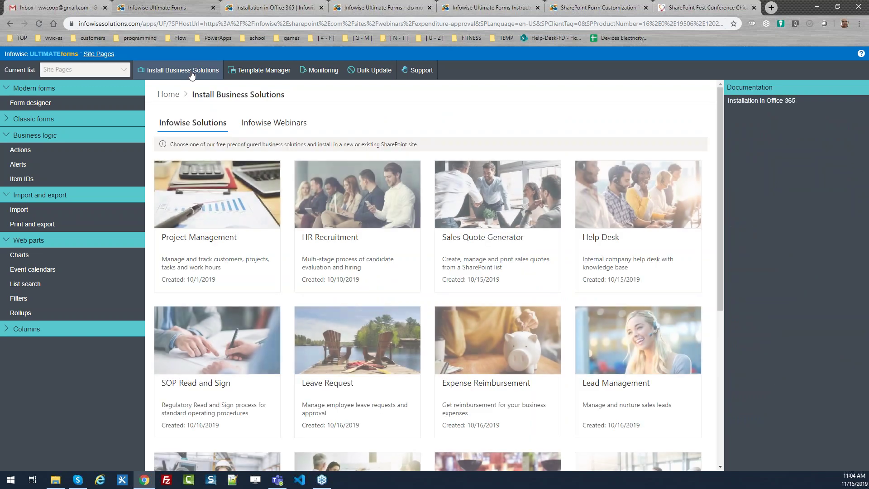
click(262, 129)
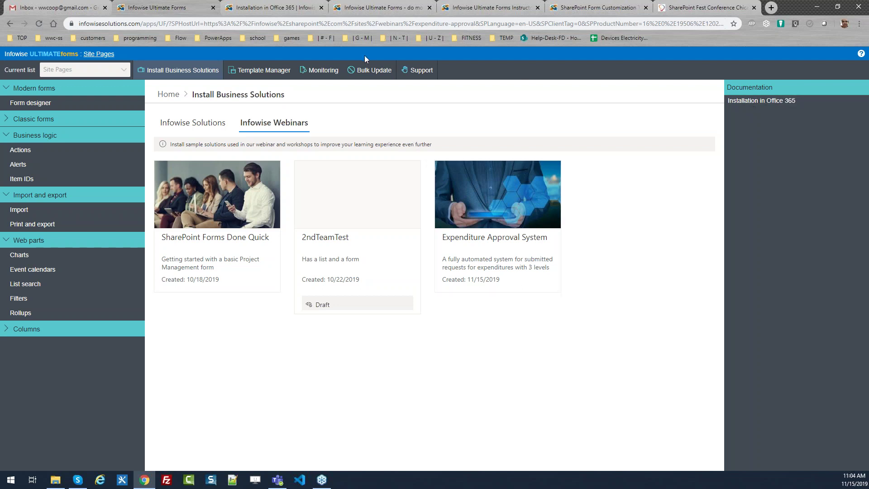
click(261, 8)
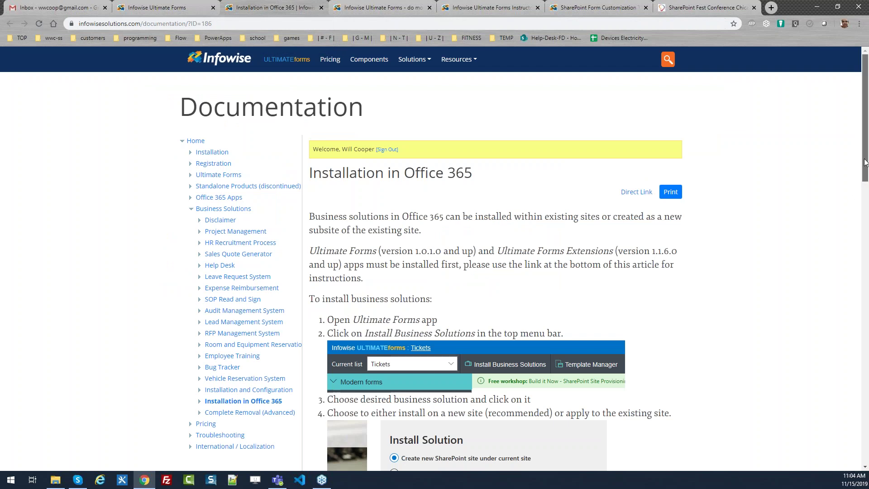
scroll(335, 398, down, 3)
scroll(335, 357, down, 3)
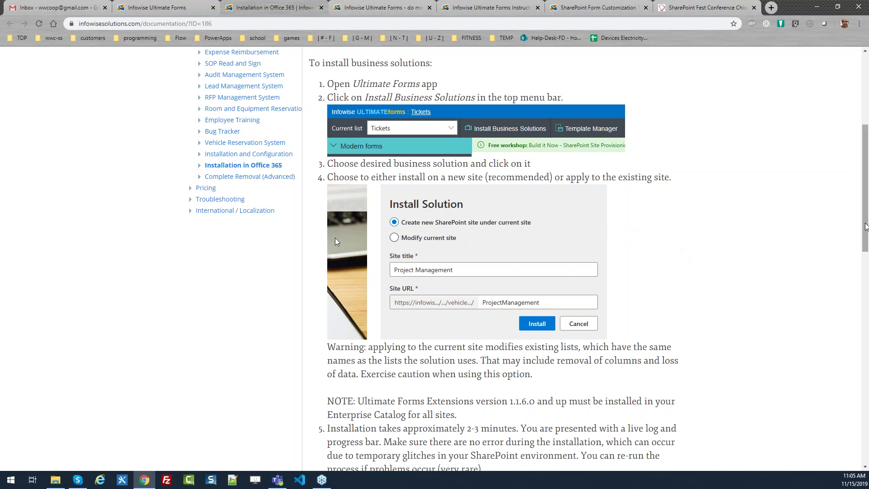
drag(866, 212, 866, 142)
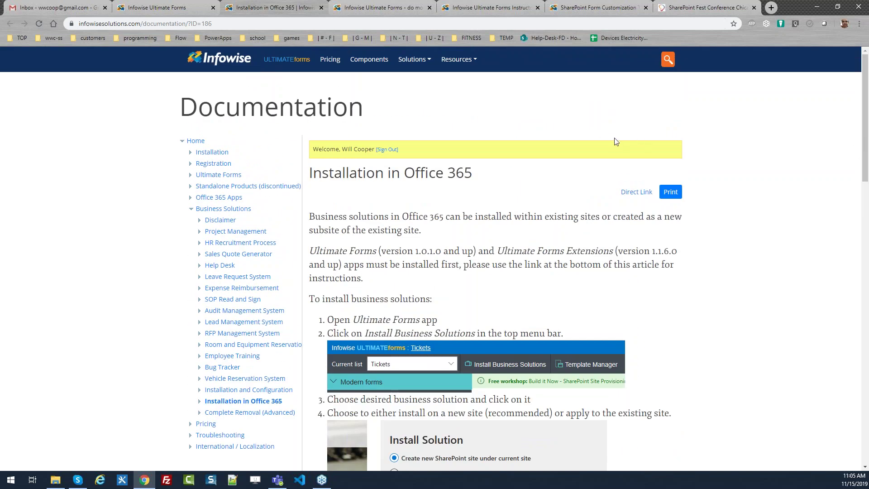
Browse the preconfigured Infowise business solutions, then go back to the Expenditure Approval site pages.
click(165, 11)
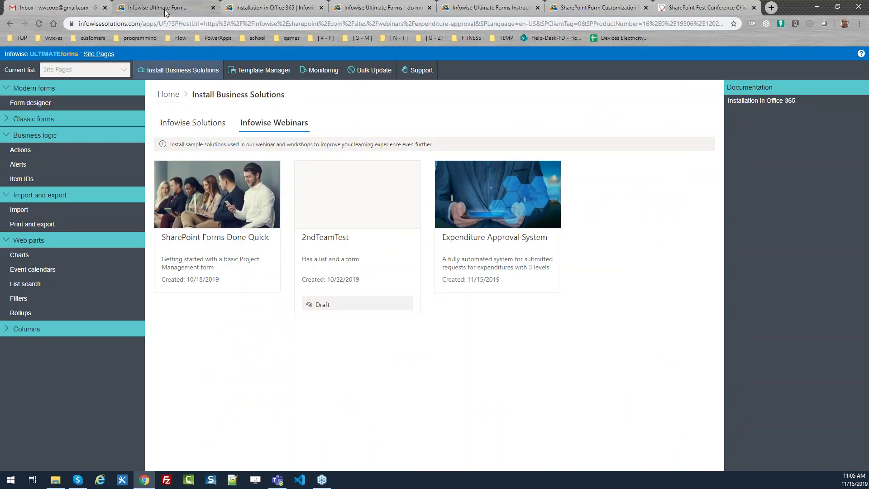
click(190, 123)
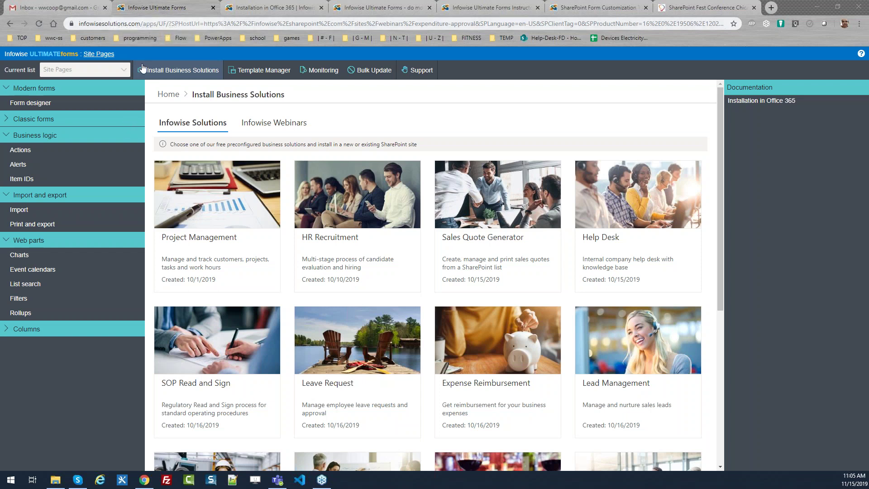
click(90, 55)
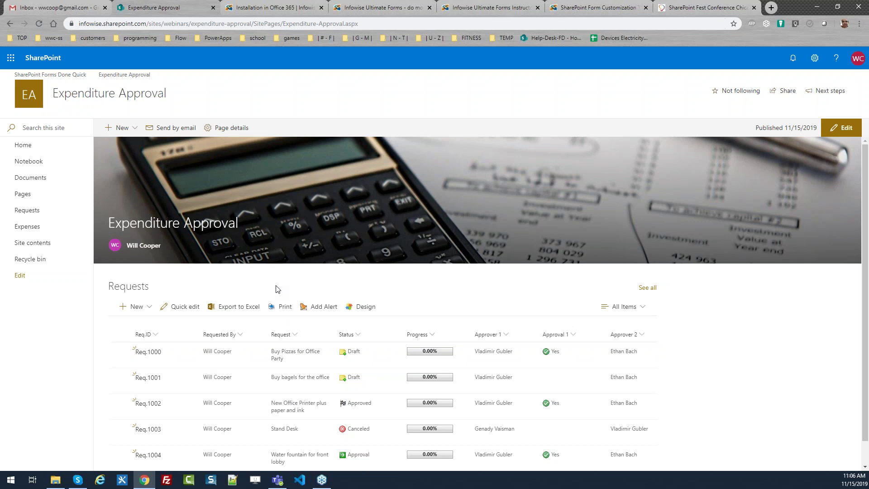
Create a new Item from the Requests web part to get a blank request form.
scroll(865, 275, down, 1)
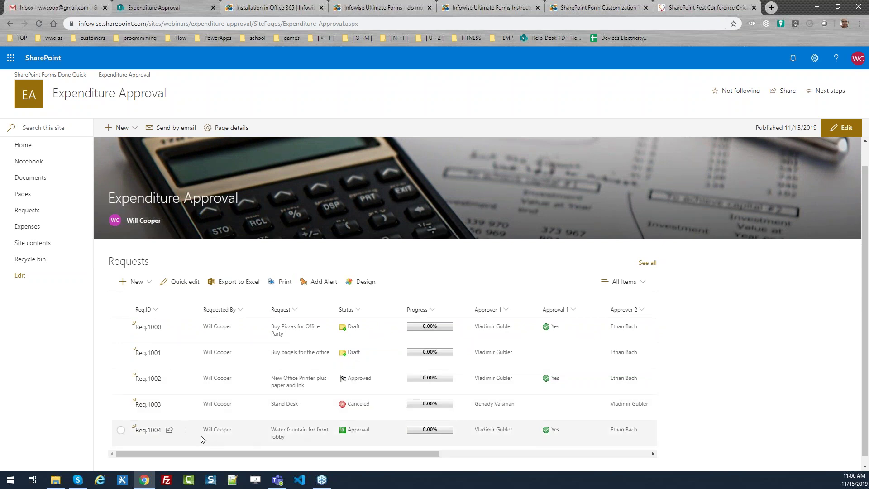
click(133, 283)
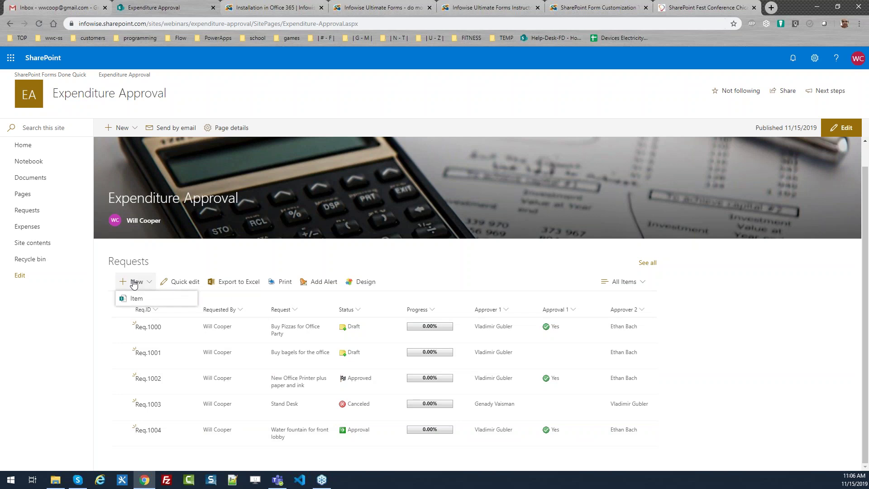
click(135, 298)
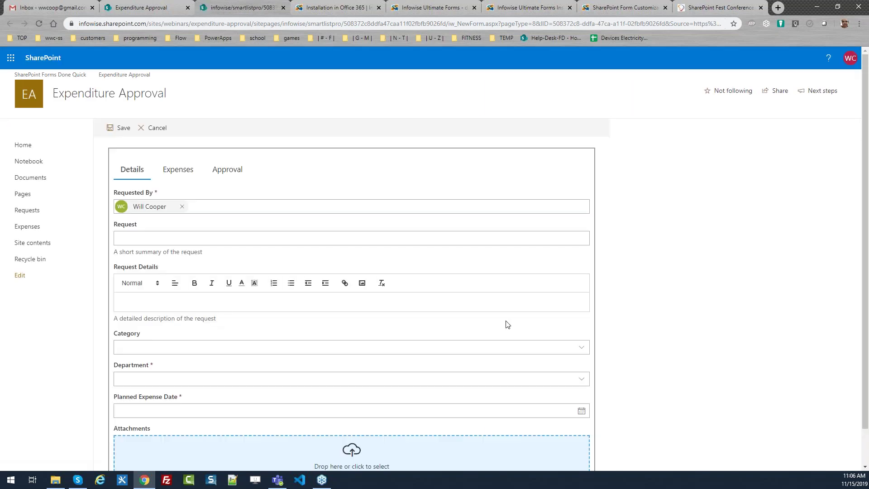
Enter Request 'Sandwiches for Accounting Team' with details 'Jimmy Johns sanwiches for appeciation.'.
click(866, 280)
drag(866, 280, 866, 314)
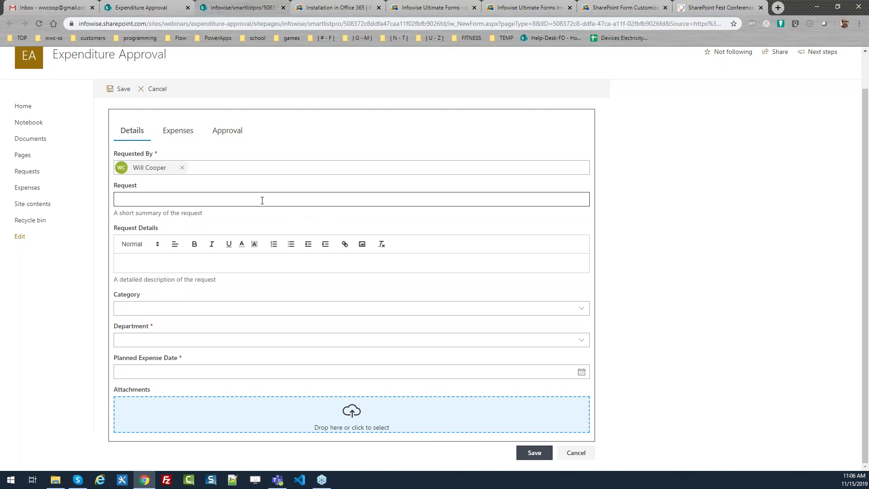
click(262, 201)
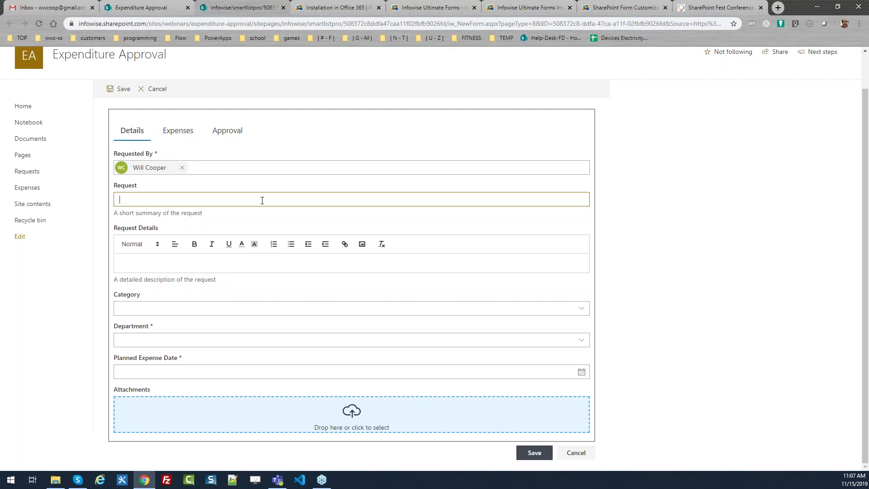
text(Sandwiches for Accounting Team)
key(Tab)
click(182, 261)
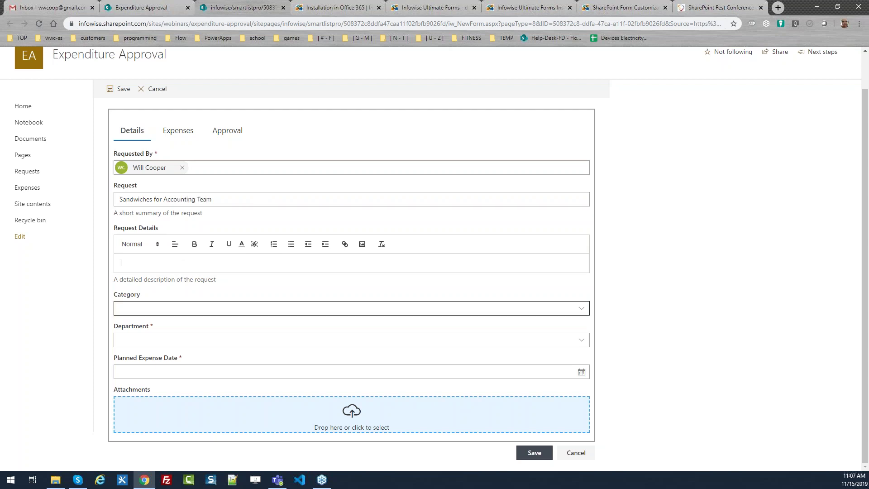
text(Jimmy)
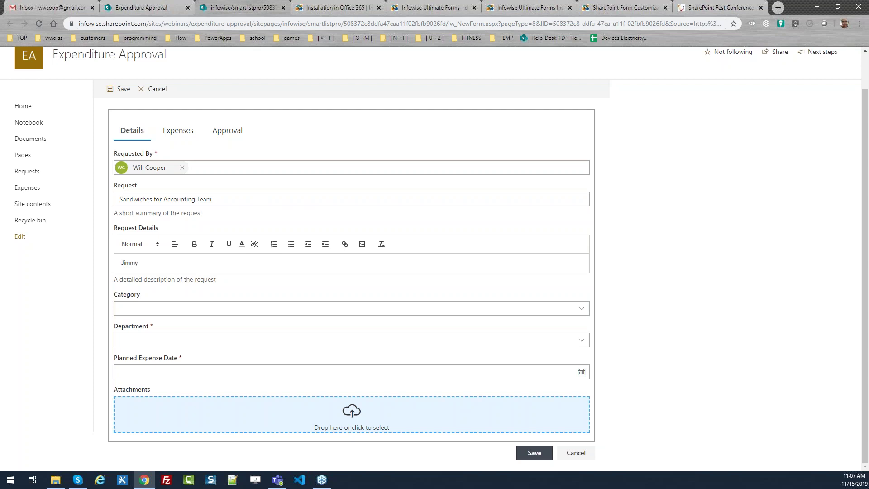
text( Johns sanwiches for appeciation.)
key(Tab)
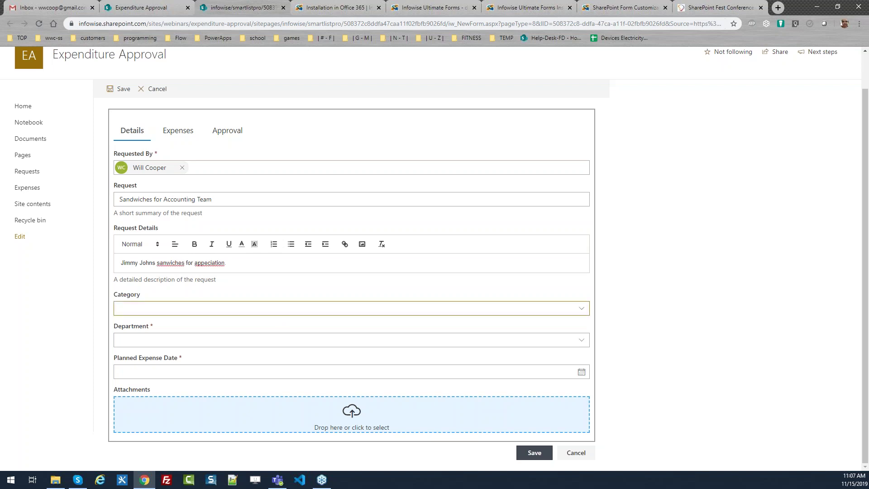
Set Category to Food and Entertainment, Department to Accounting and Planned Expense Date to 11/19/2019.
click(158, 310)
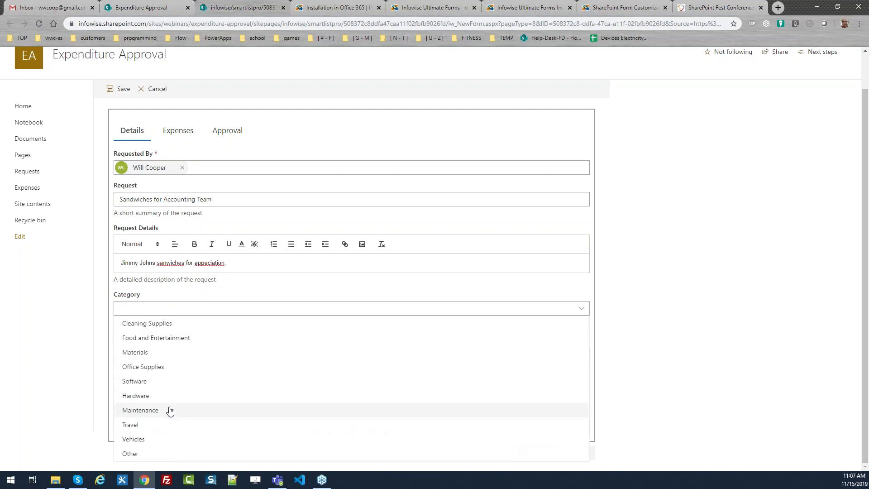
click(169, 339)
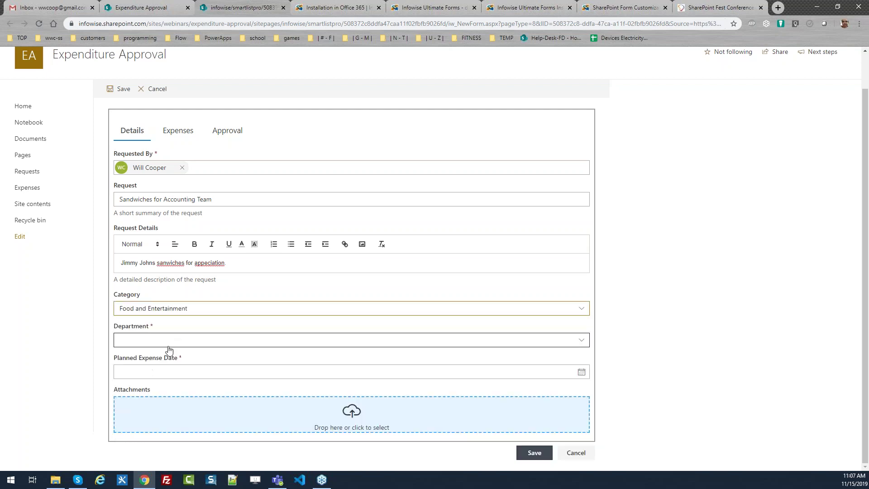
click(168, 343)
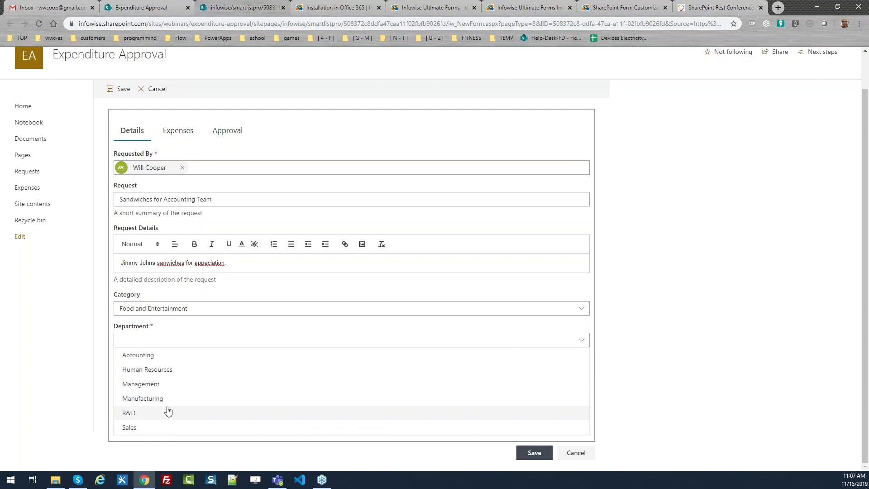
click(166, 356)
click(181, 371)
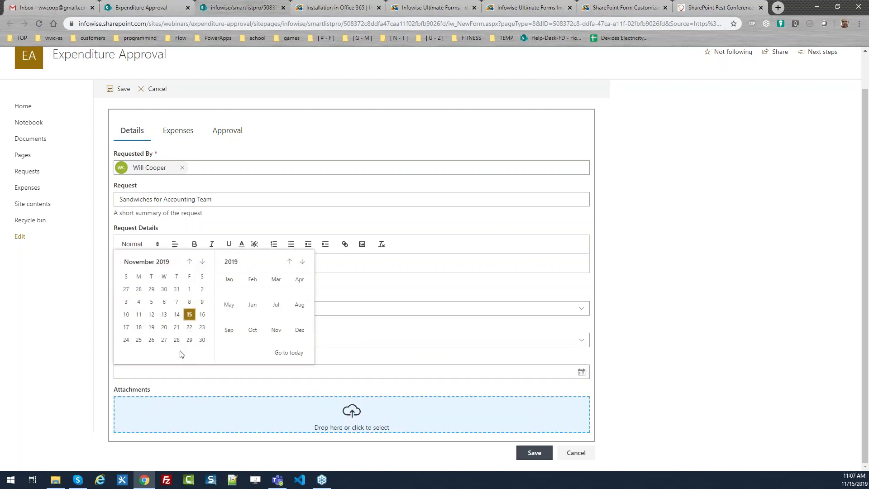
click(152, 327)
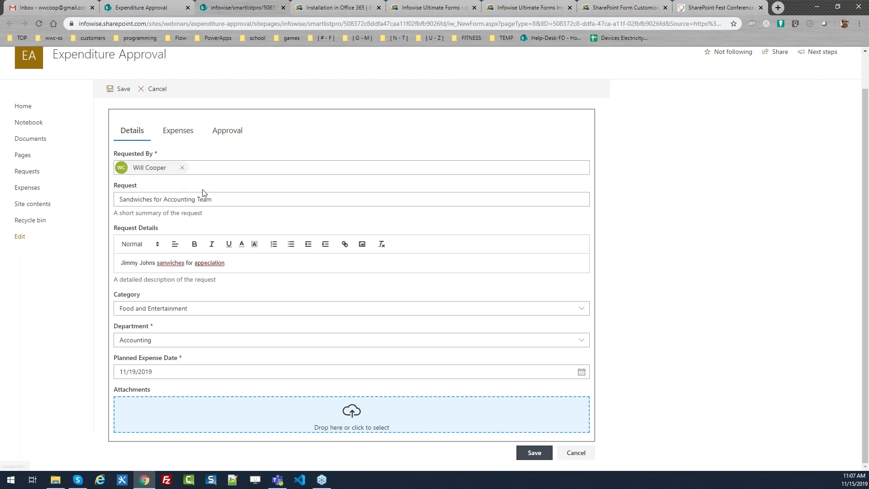
click(181, 132)
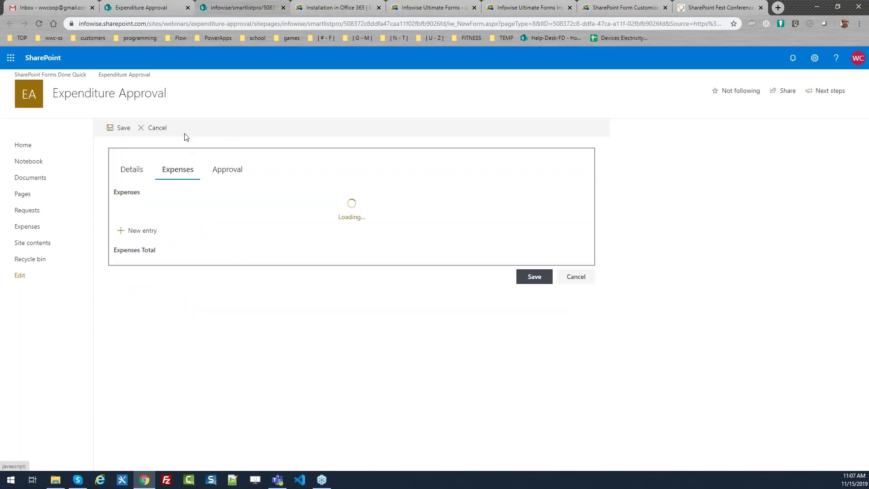
Look through the Approval and Details sections, ending on the still-empty Expenses section.
click(222, 176)
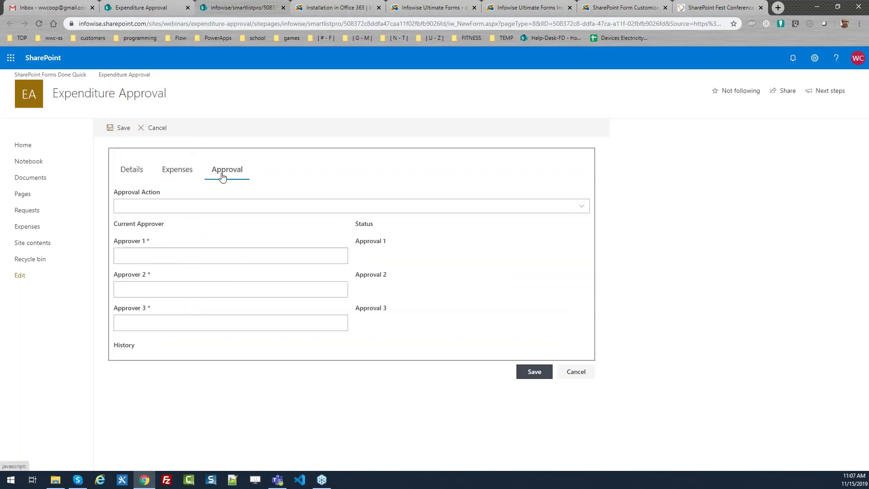
click(184, 172)
click(129, 180)
click(178, 176)
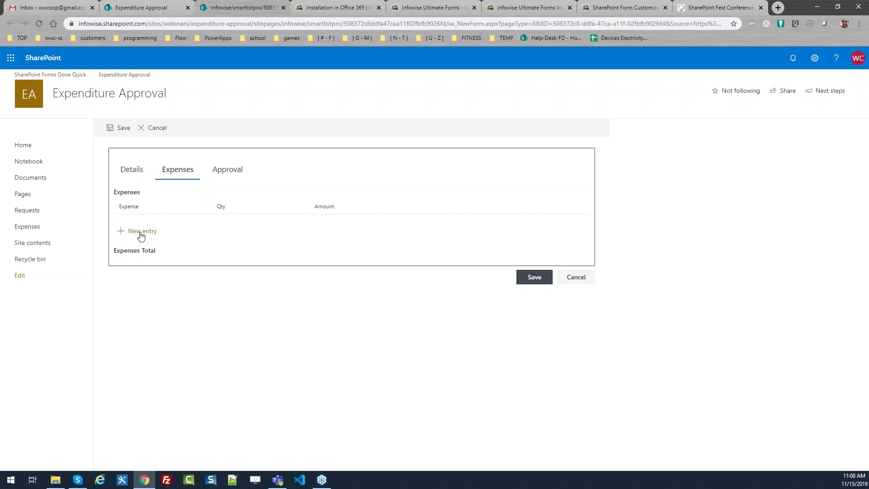
Add expense 'Sandwiches for Accounting Team', details 'A variety pack of sandwiches', qty 1, amount 75.60.
click(140, 234)
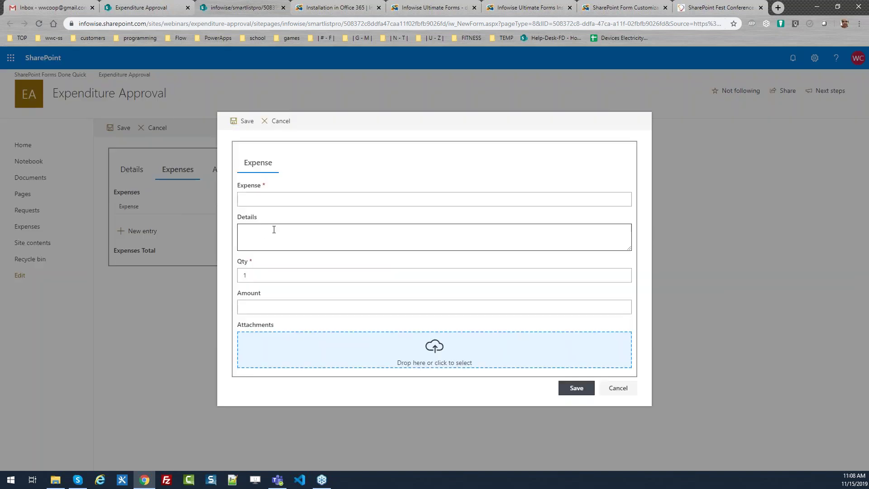
click(257, 198)
text(Sandwiches for A)
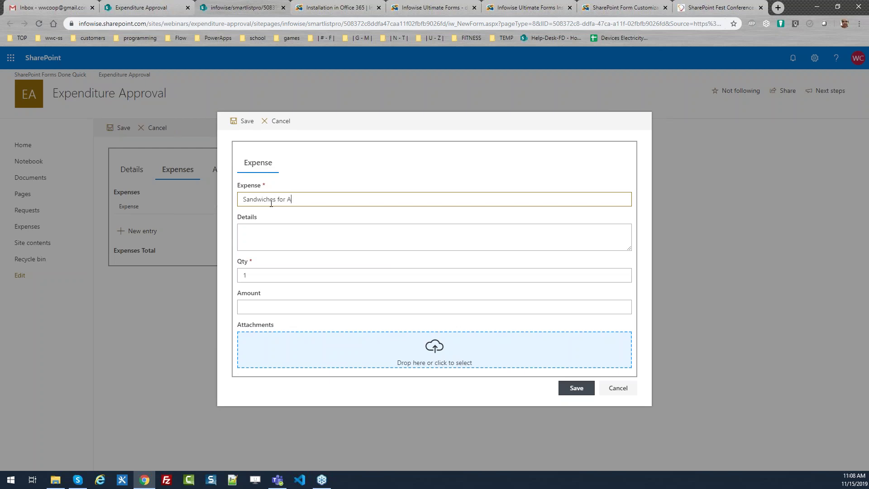
text(ccounting Team)
key(Tab)
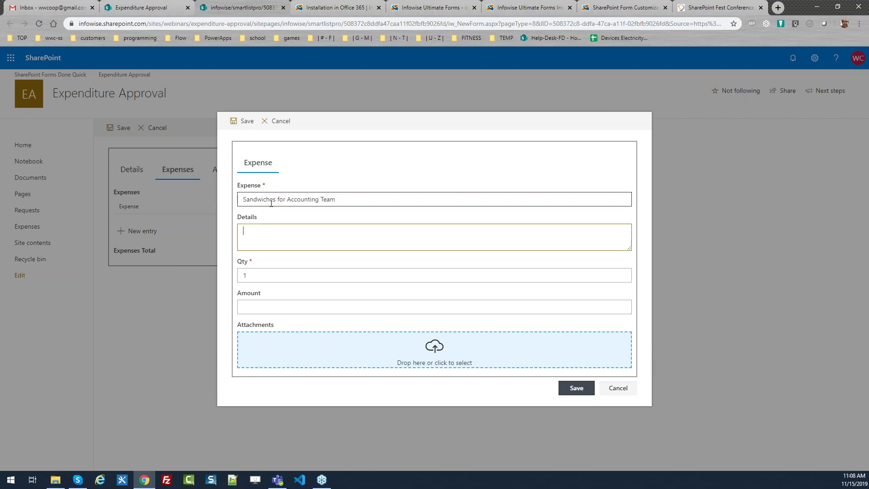
text(A variety pack of sandwiches)
key(Tab)
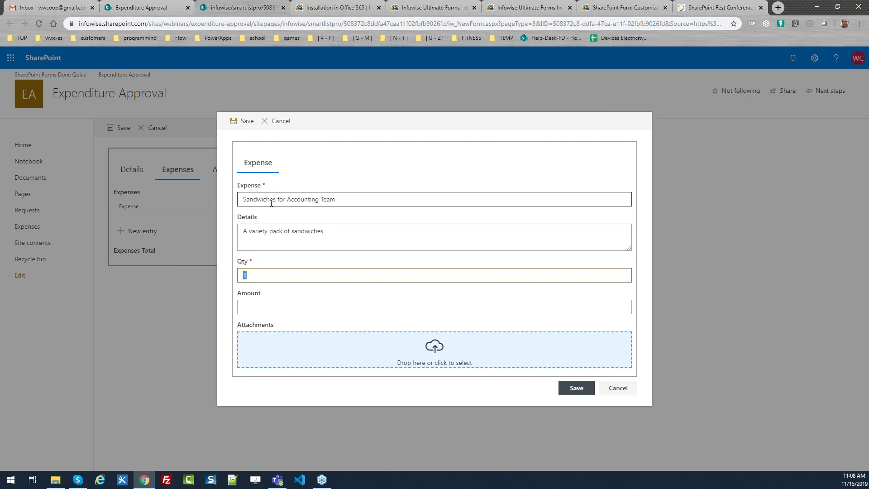
click(263, 307)
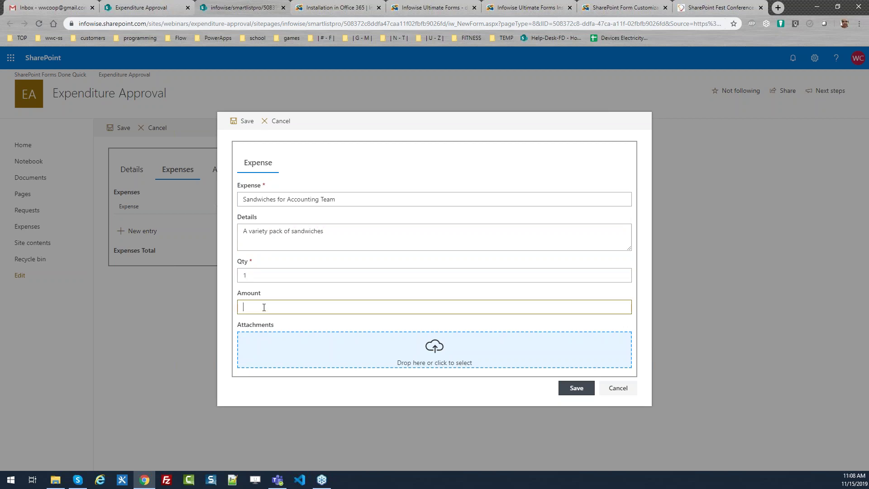
text(75.60)
click(568, 393)
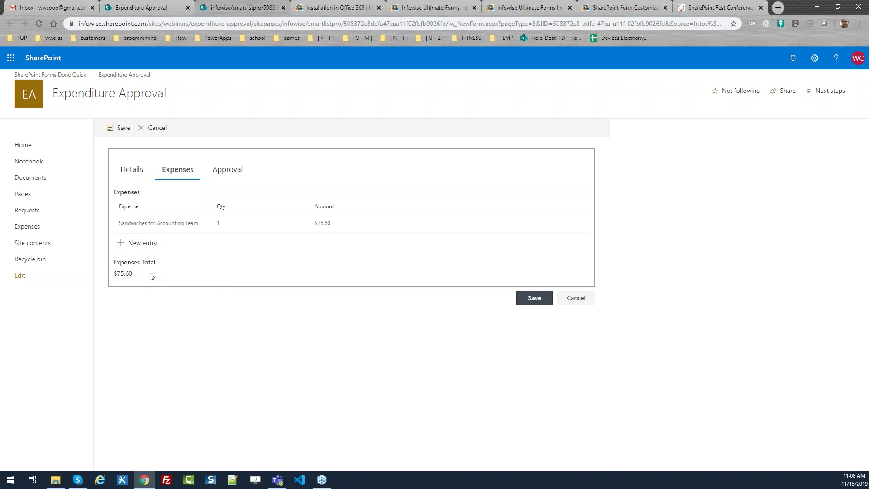
click(146, 244)
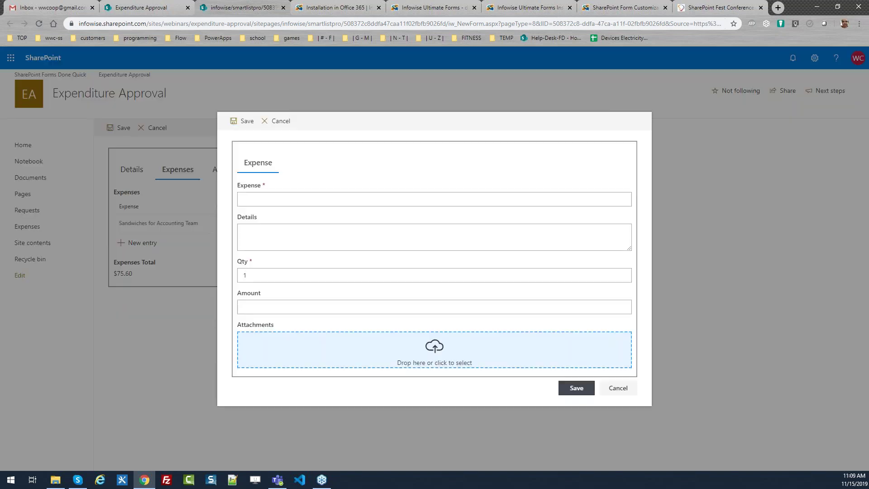
Add expense 'Cookies Too', details 'Chocolate chip', qty 20, amount 45.60, bringing the total to $121.20.
click(277, 200)
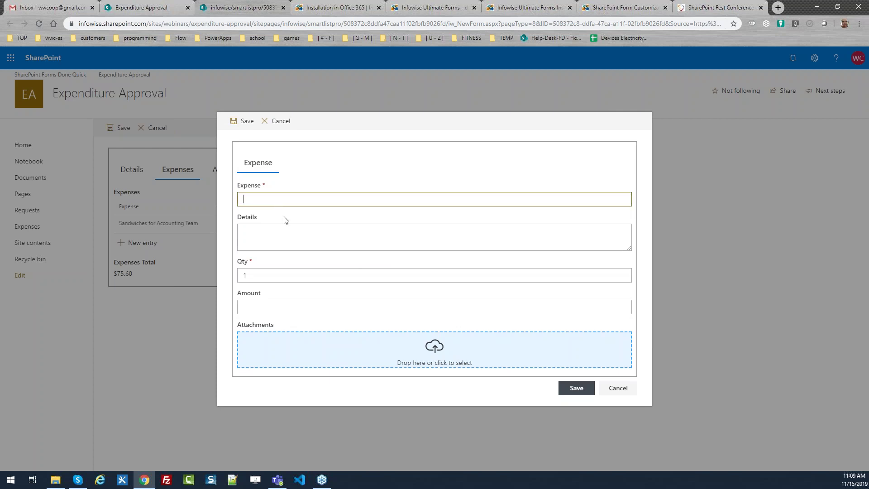
text(Cookies Too)
key(Tab)
text(Choco)
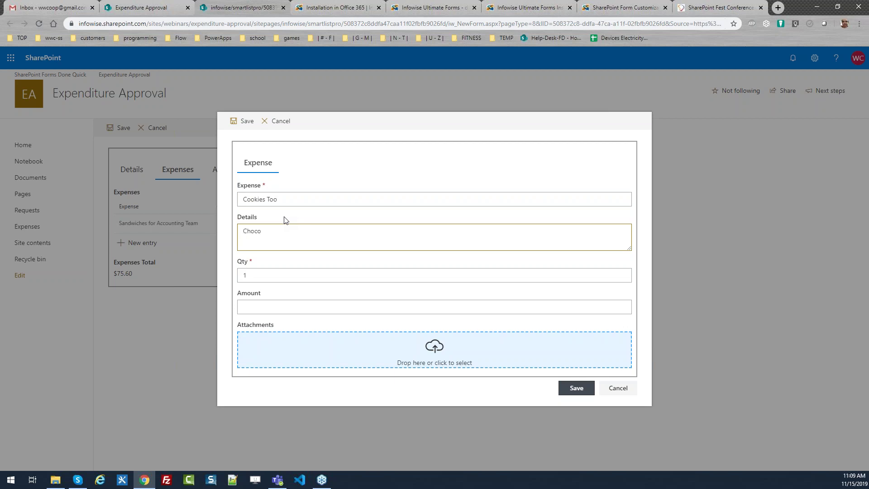
text(late chips)
key(BackSpace)
key(Tab)
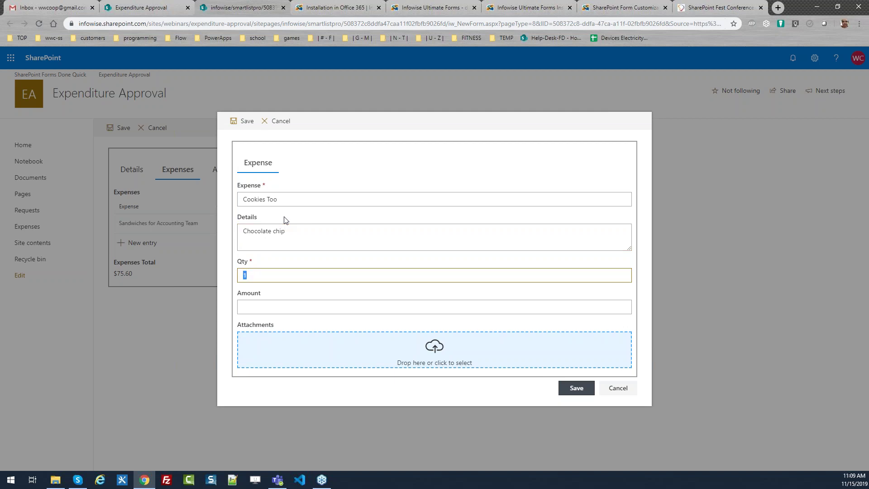
text(20)
key(Tab)
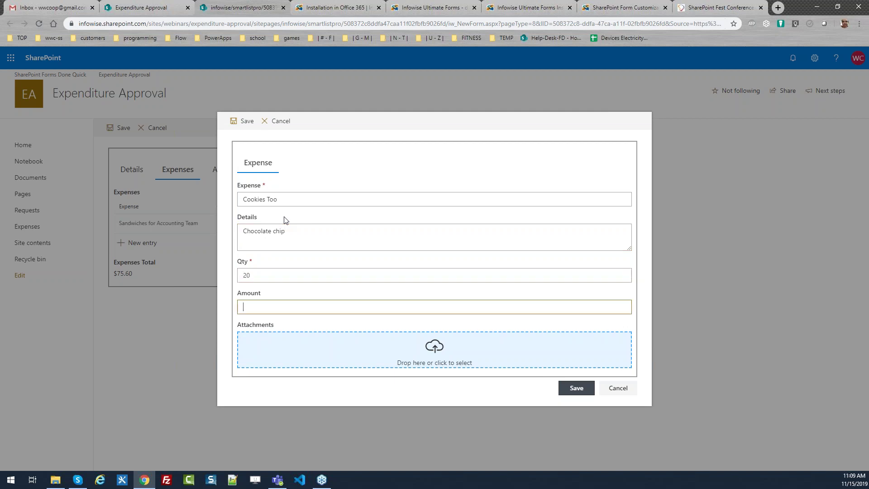
text(45.60)
click(573, 388)
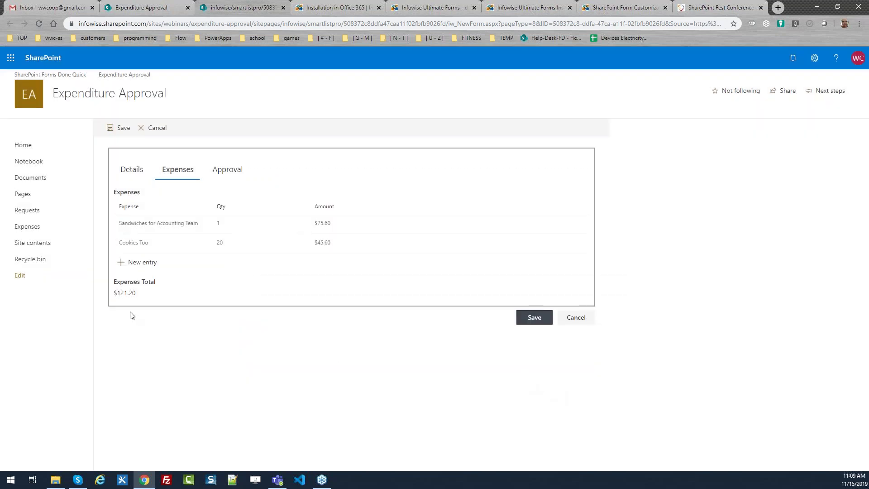
drag(167, 285, 114, 288)
Go to the Approval section and pick the first approver from the people suggestions.
click(232, 177)
click(136, 175)
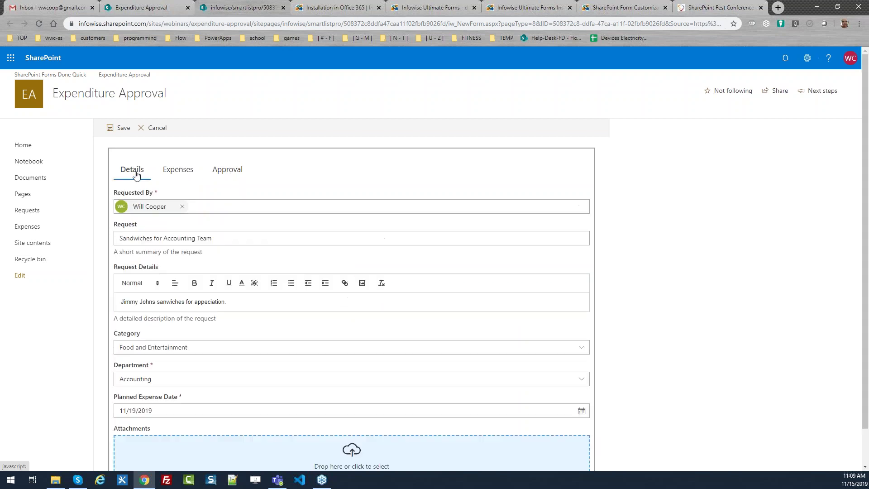
click(190, 176)
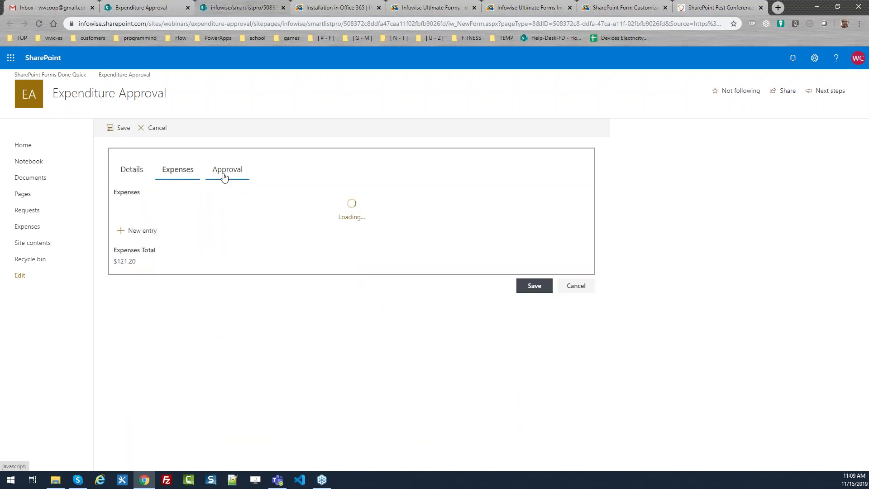
click(225, 175)
click(536, 372)
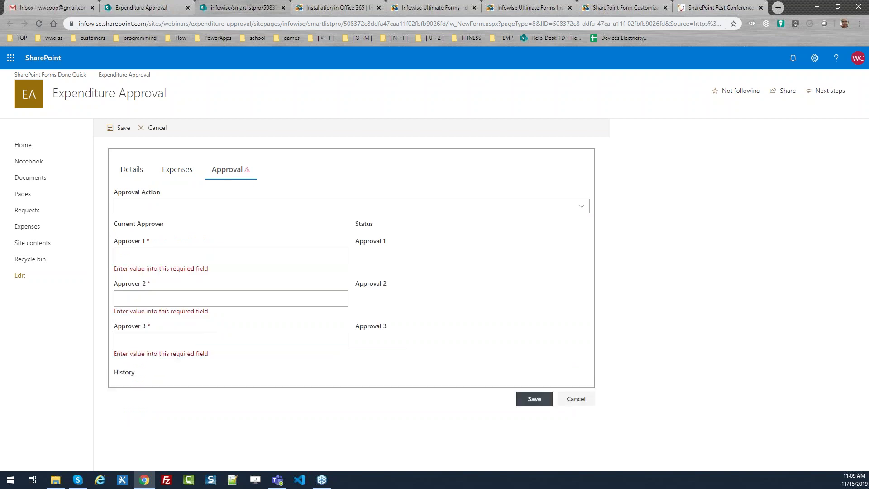
click(158, 254)
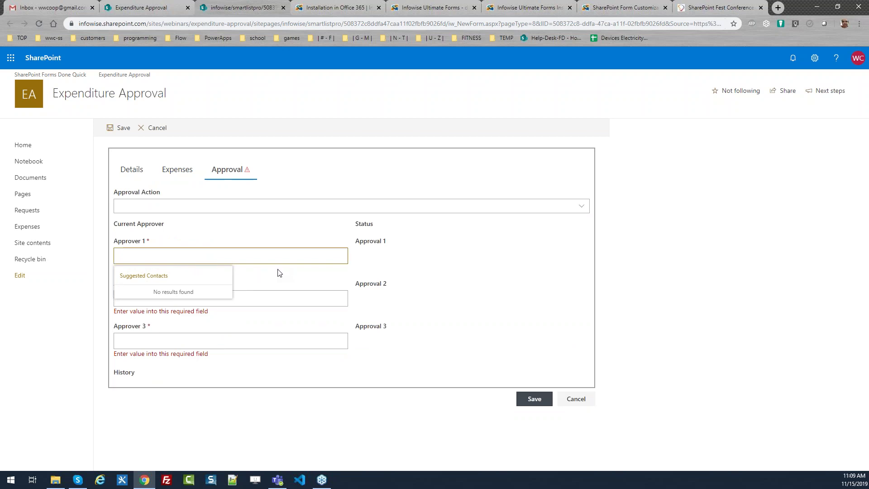
click(442, 293)
click(167, 256)
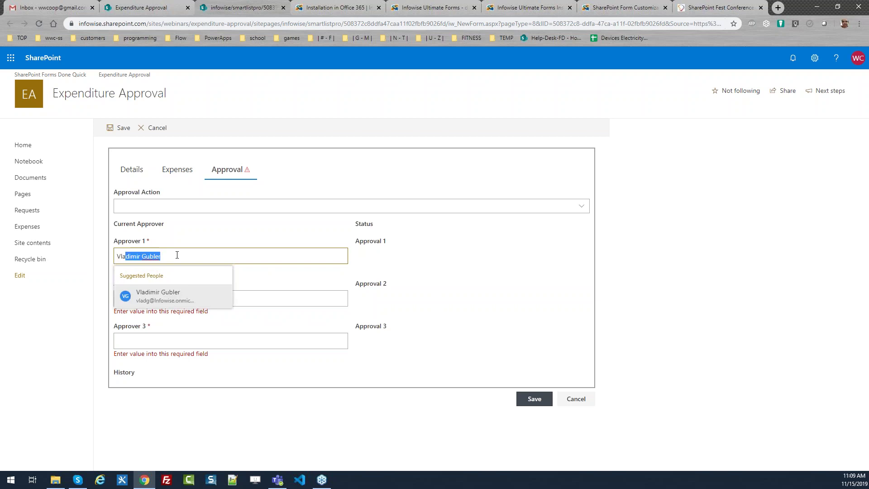
click(183, 297)
Pick Approver 2 and Approver 3 from the people suggestions.
click(176, 291)
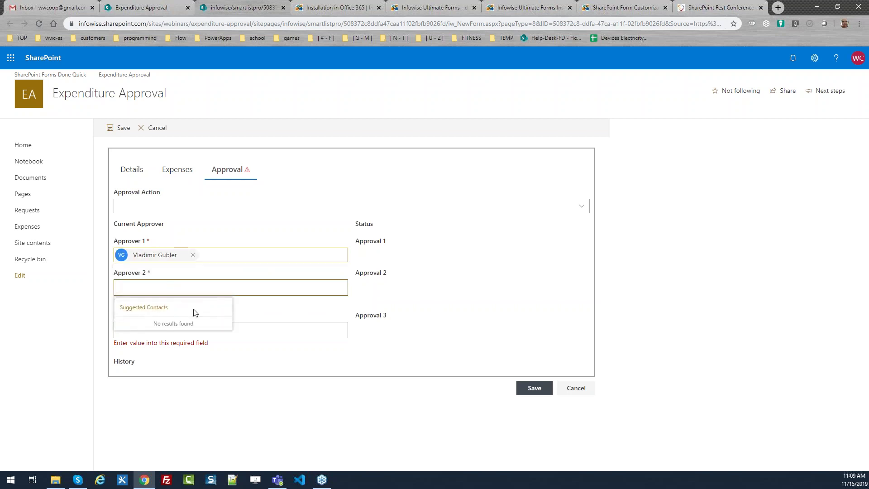
text(Ethan)
click(183, 318)
click(175, 320)
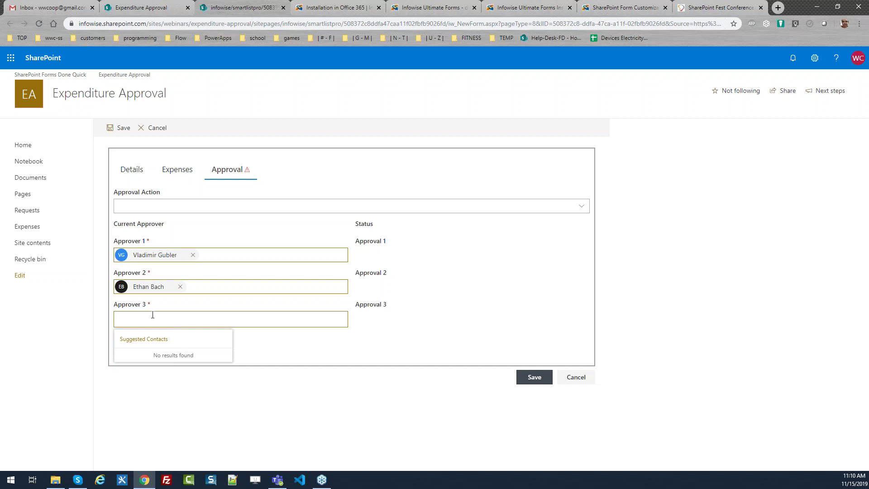
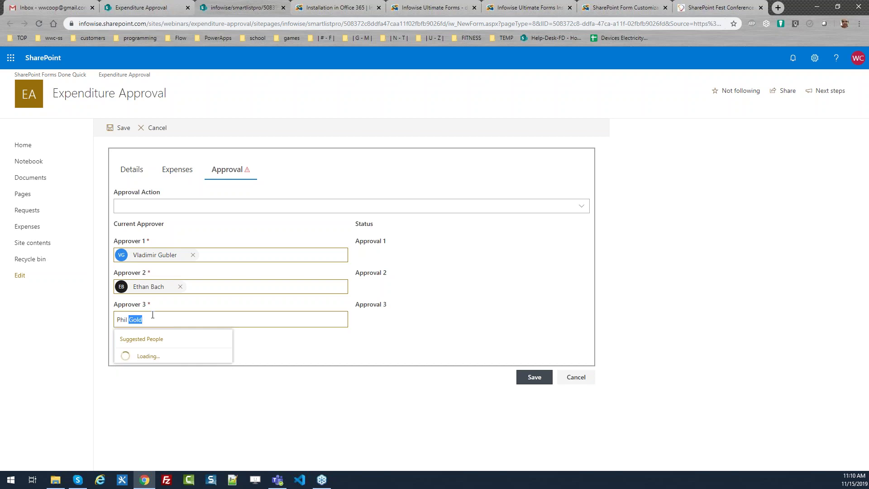
click(156, 359)
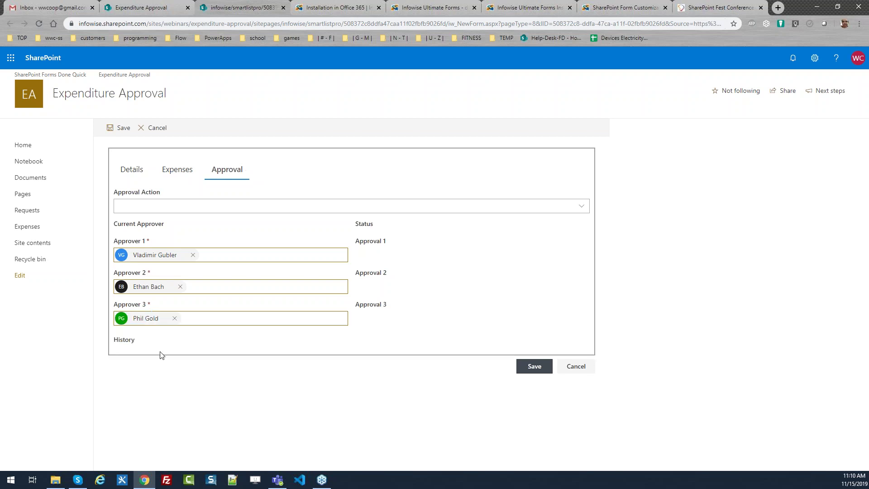
Save the new expenditure request and open the full Requests list.
click(532, 366)
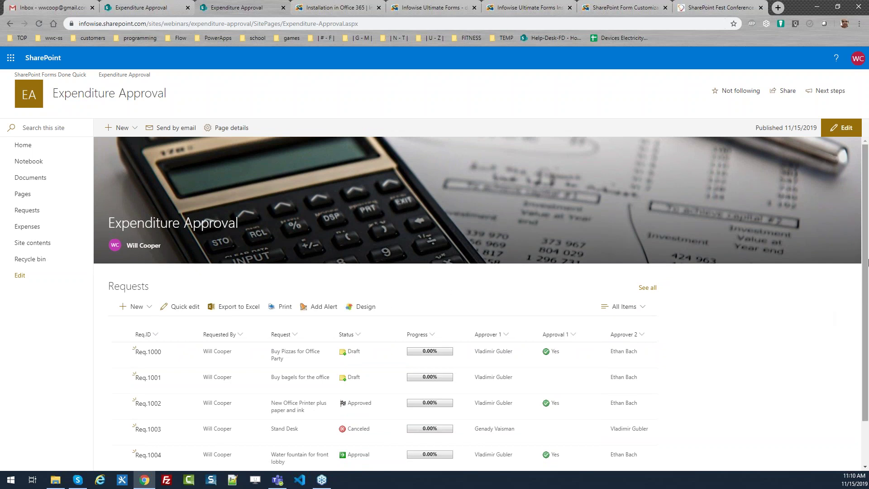
scroll(794, 330, down, 1)
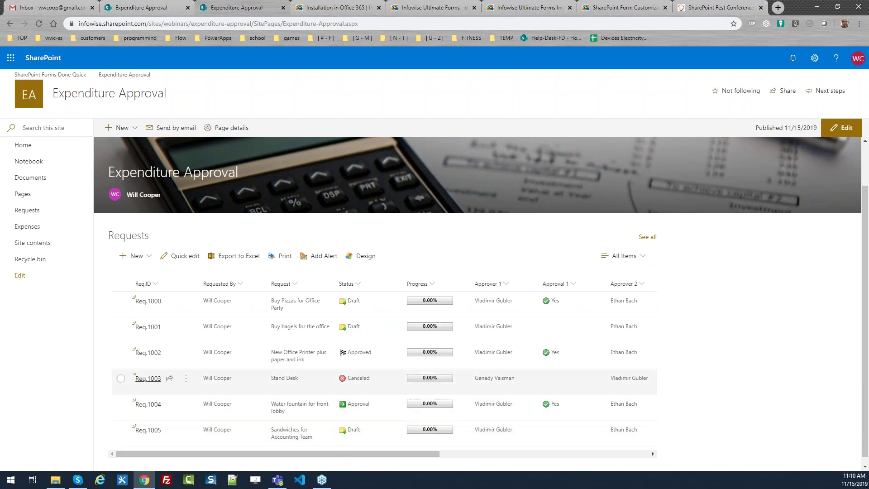
click(26, 211)
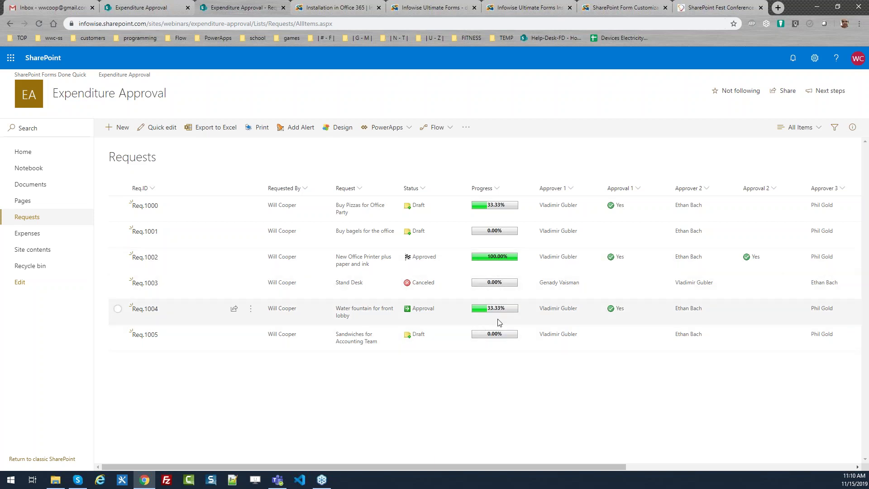
Expand and collapse Req.1005's expense details, then select the Sandwiches for Accounting Team row.
drag(516, 466, 746, 466)
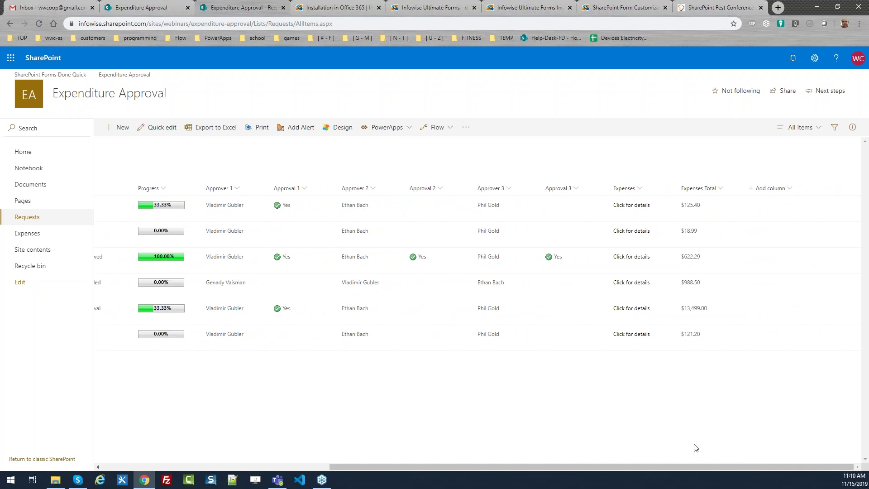
click(634, 336)
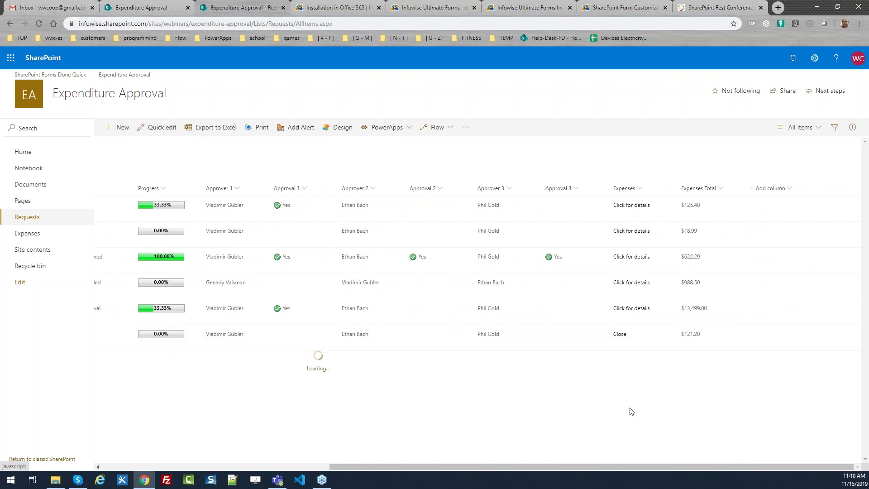
drag(599, 467, 371, 468)
scroll(626, 347, right, 5)
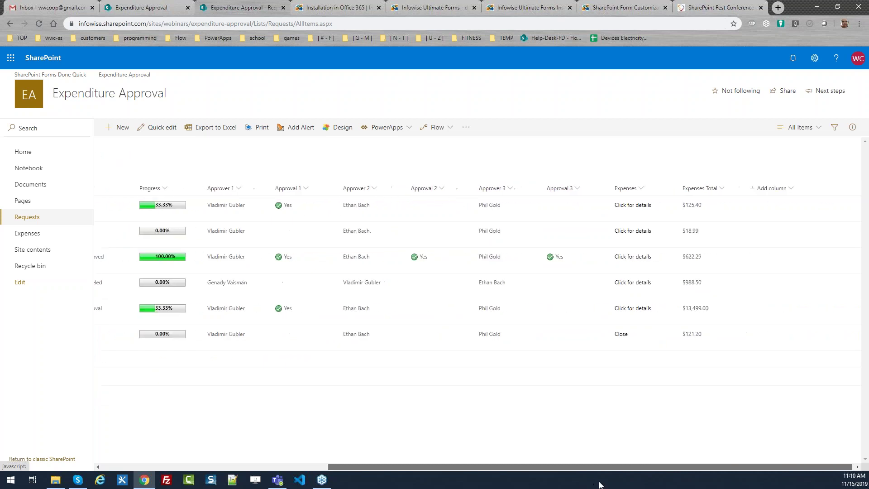
click(621, 335)
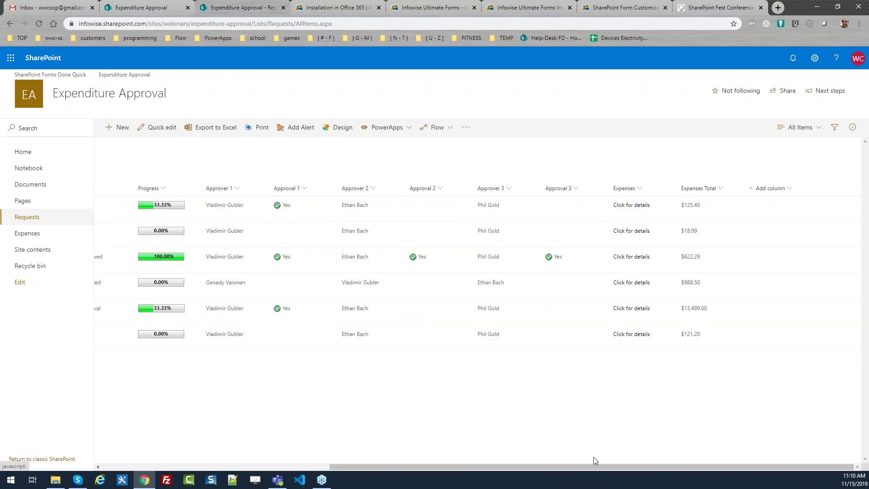
drag(595, 467, 369, 466)
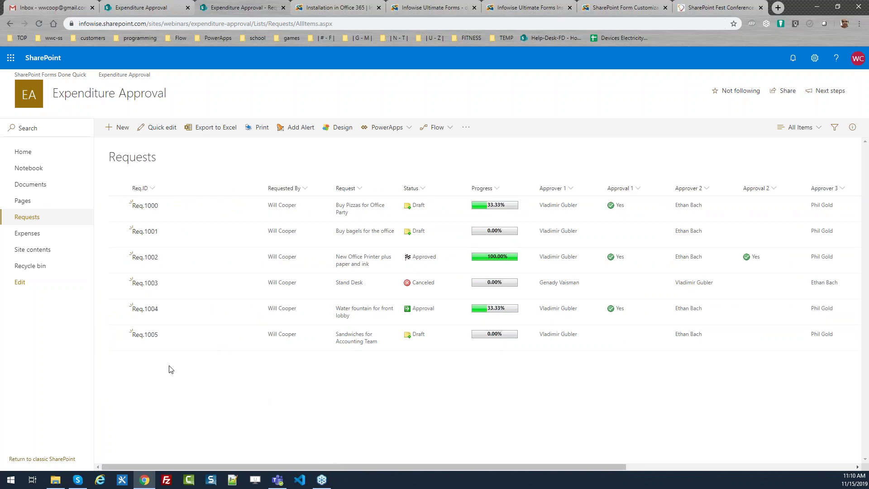
click(117, 334)
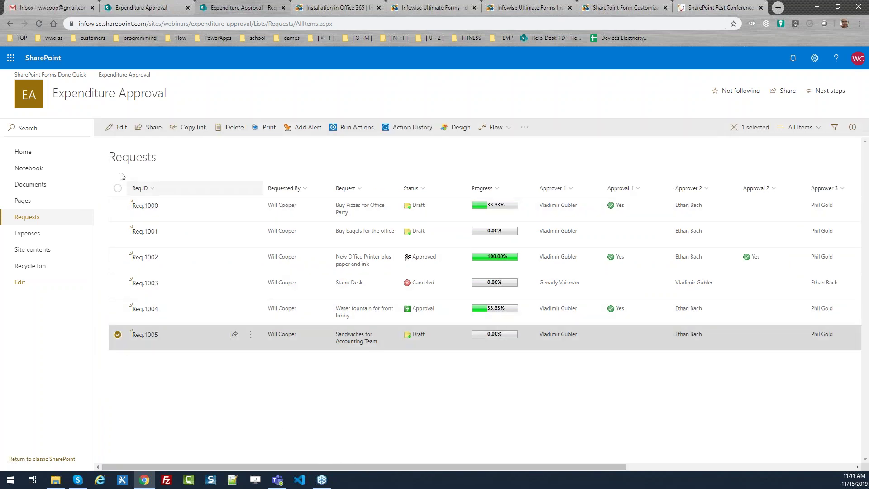
Edit Req.1005 and point out its Draft status in the Approval section.
click(116, 127)
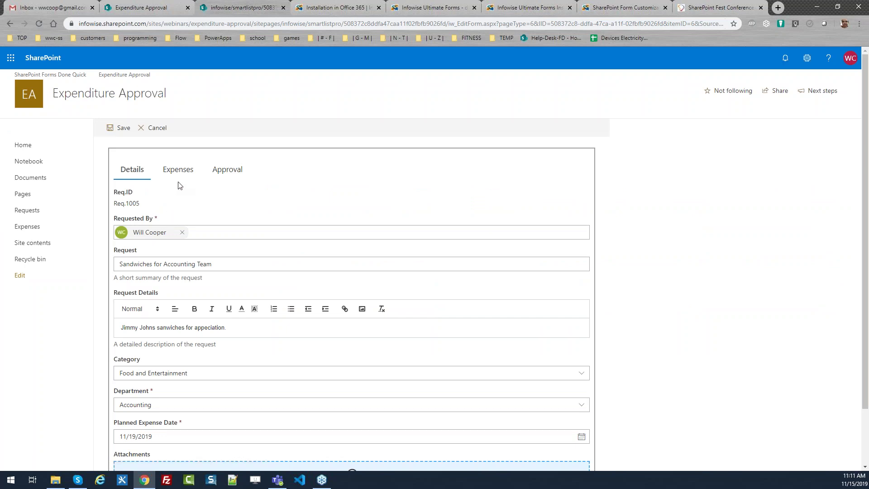
click(228, 171)
drag(379, 237, 364, 236)
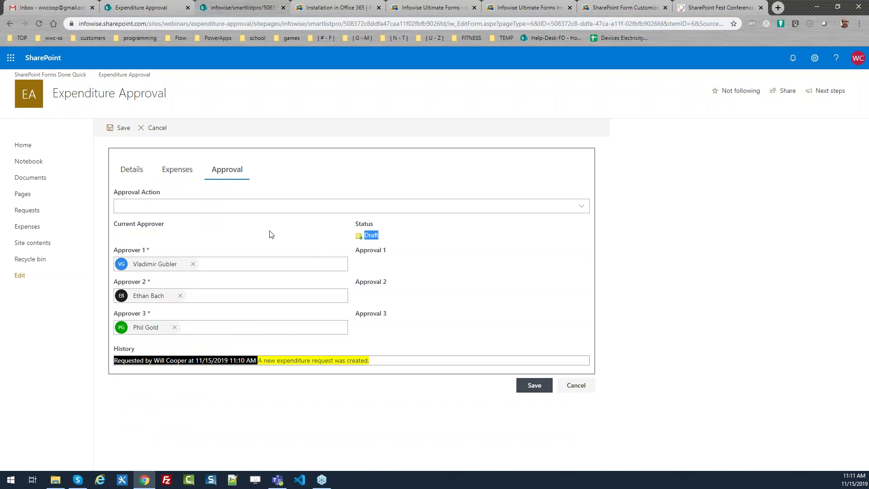
click(273, 162)
Review the Approval Action options without choosing one, then point out the History log.
click(170, 211)
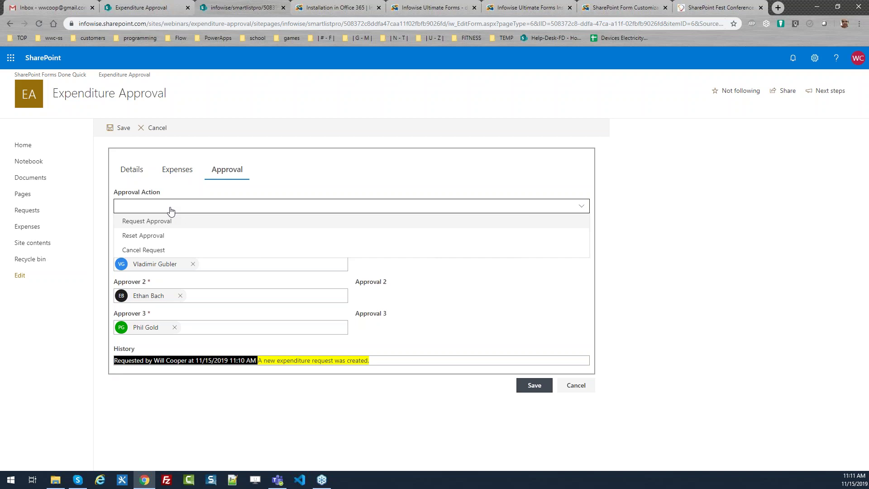
click(227, 401)
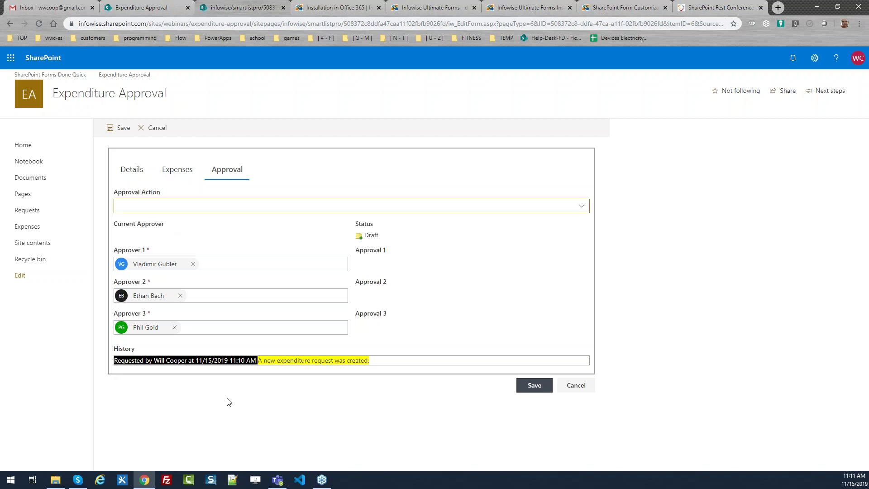
drag(136, 351, 117, 349)
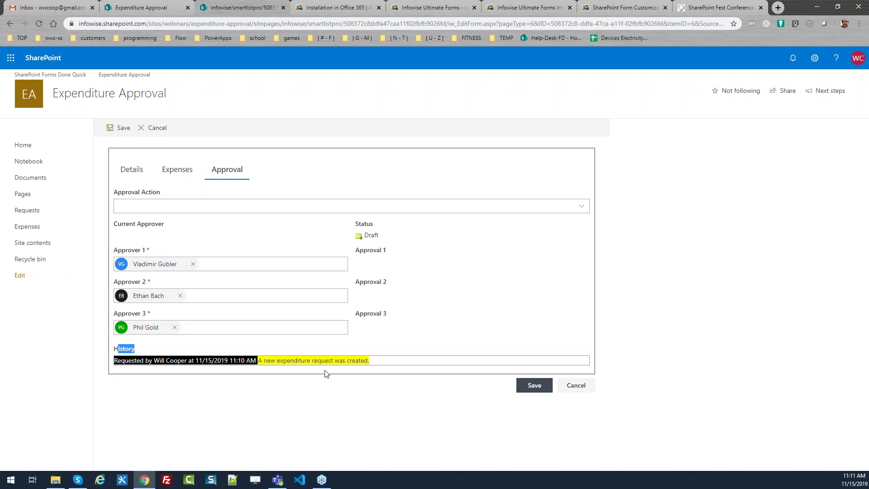
click(386, 351)
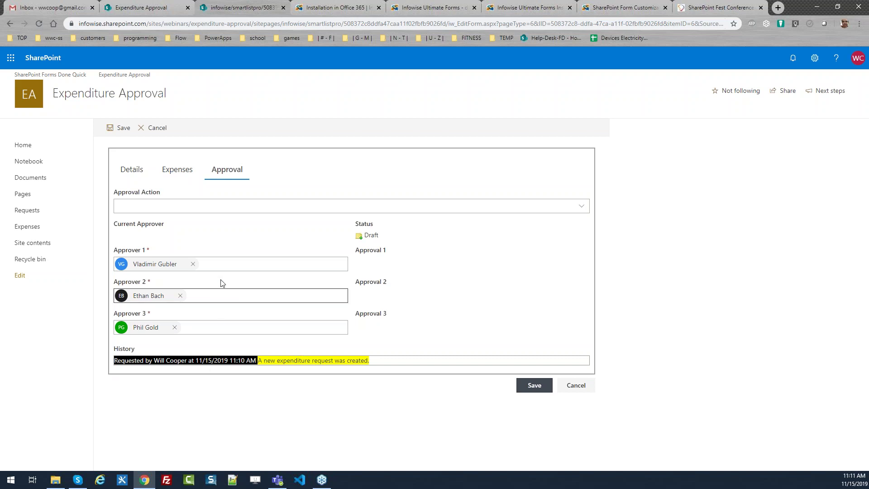
Submit Req.1005 via Request Approval and save it, then reselect Req.1005 in the list.
click(219, 207)
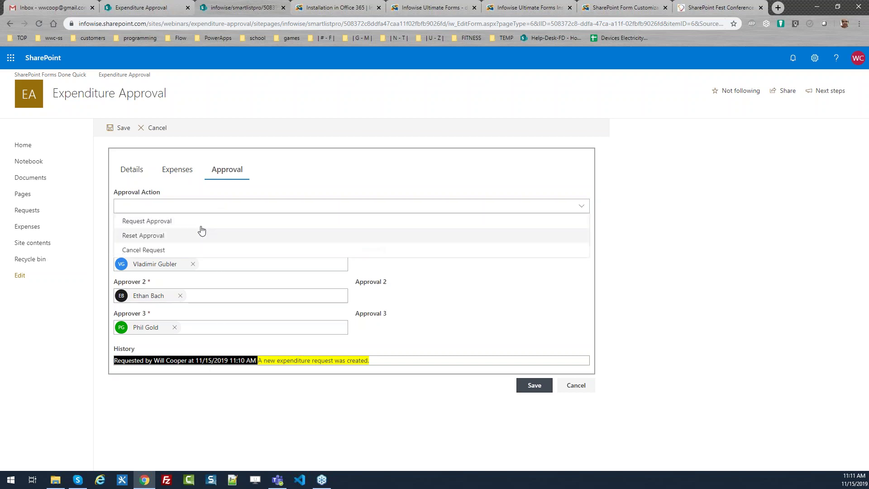
click(198, 226)
click(530, 384)
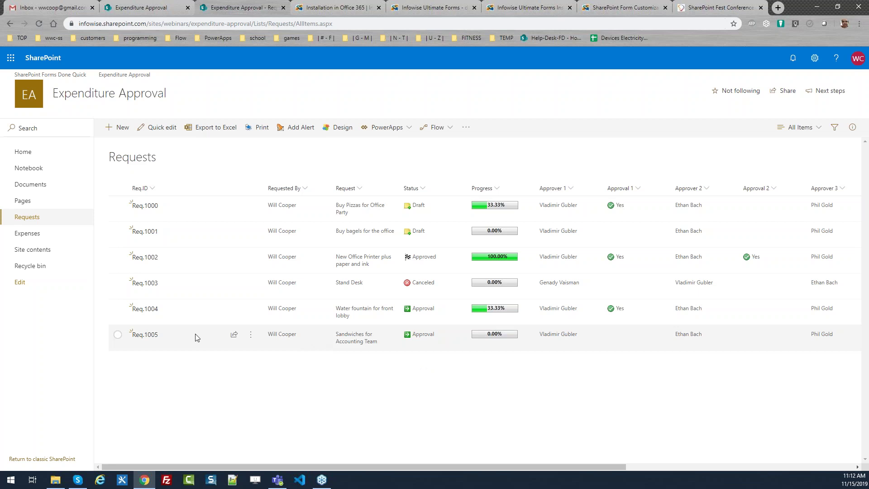
click(118, 334)
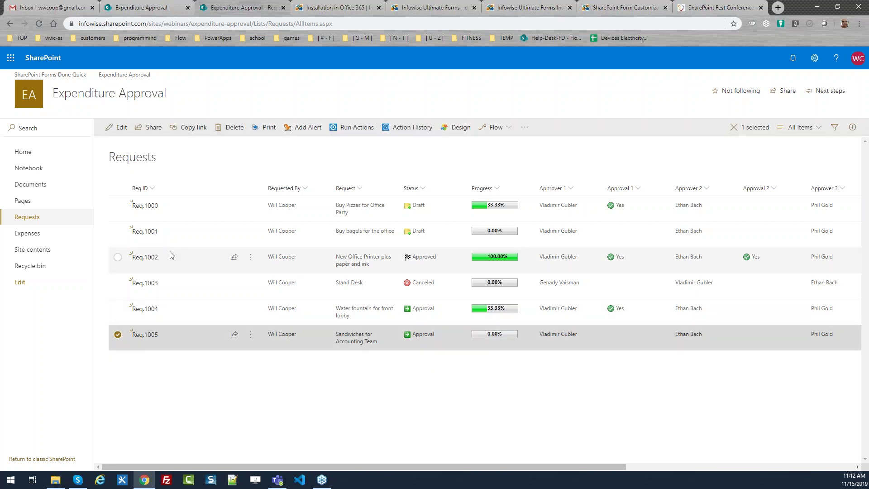
Edit Req.1005 and set Approval 1 to Yes on the Approval tab, then save.
click(118, 127)
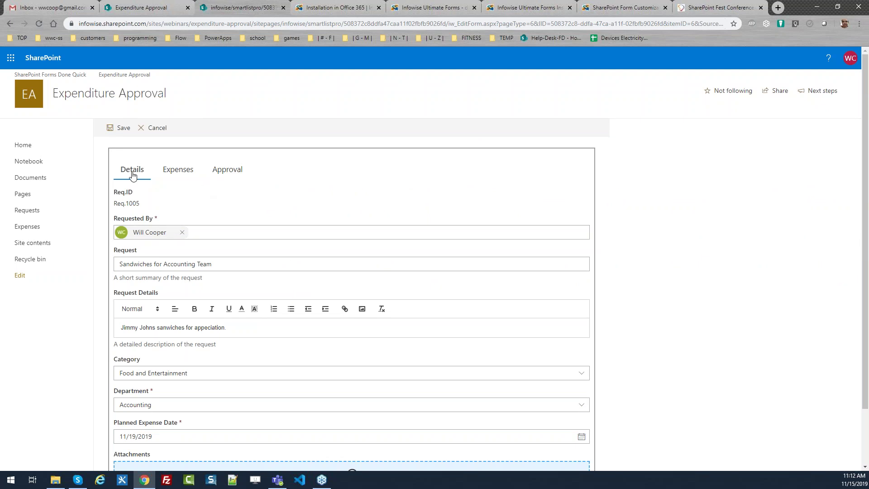
click(227, 177)
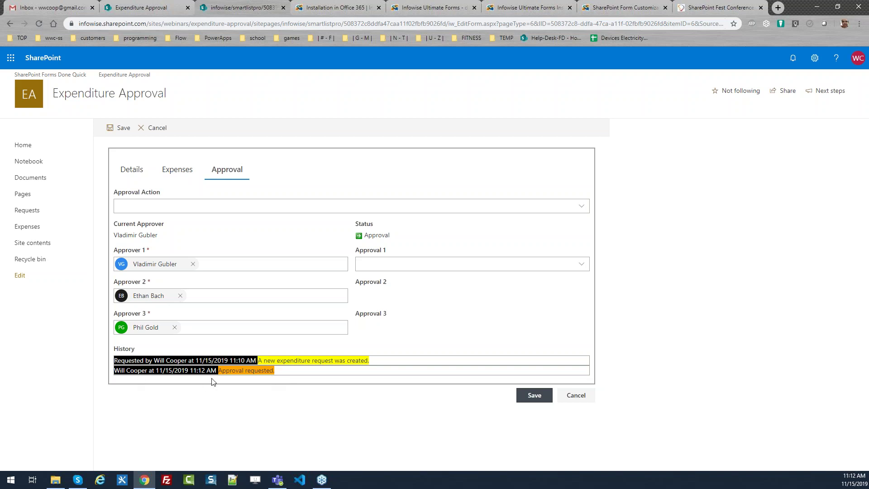
click(132, 170)
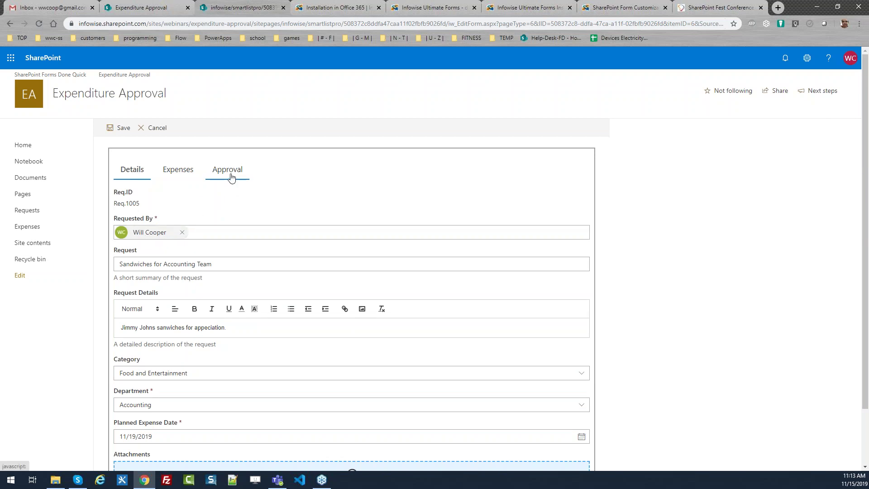
click(231, 177)
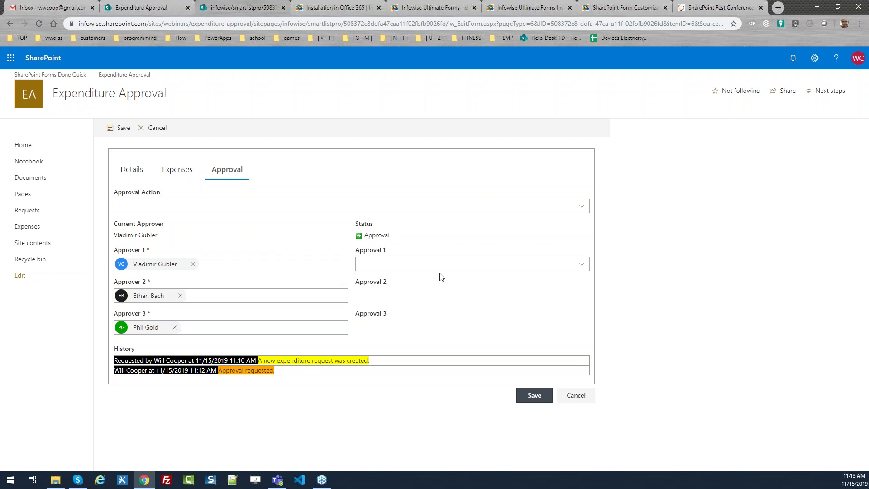
click(468, 268)
click(392, 279)
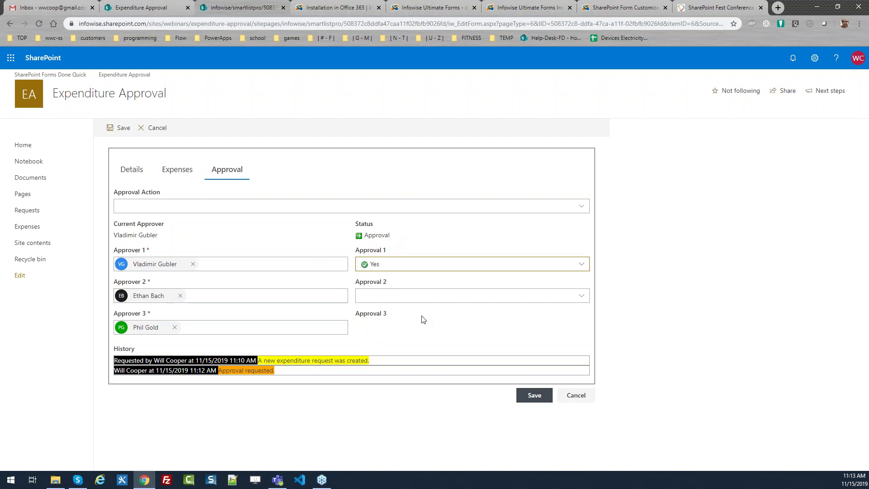
click(521, 401)
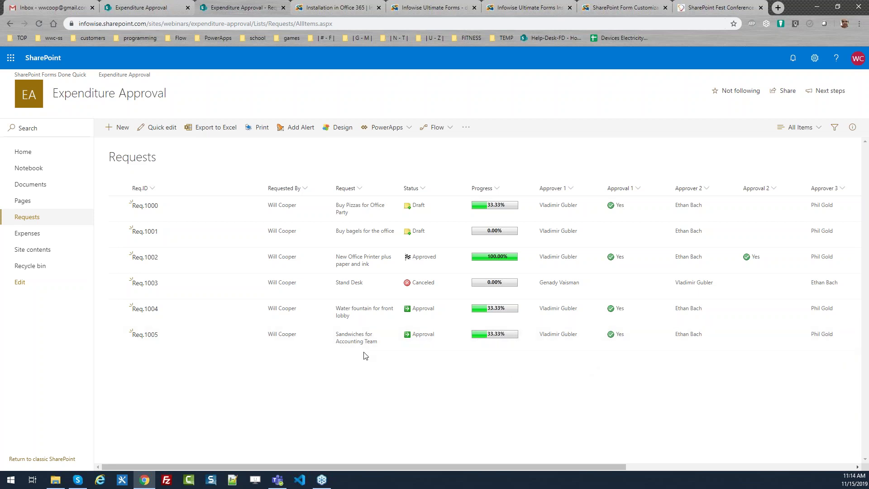
Edit Req.1005 again, mark Approval 2 as Yes and save, bringing progress to 66.67%.
click(117, 335)
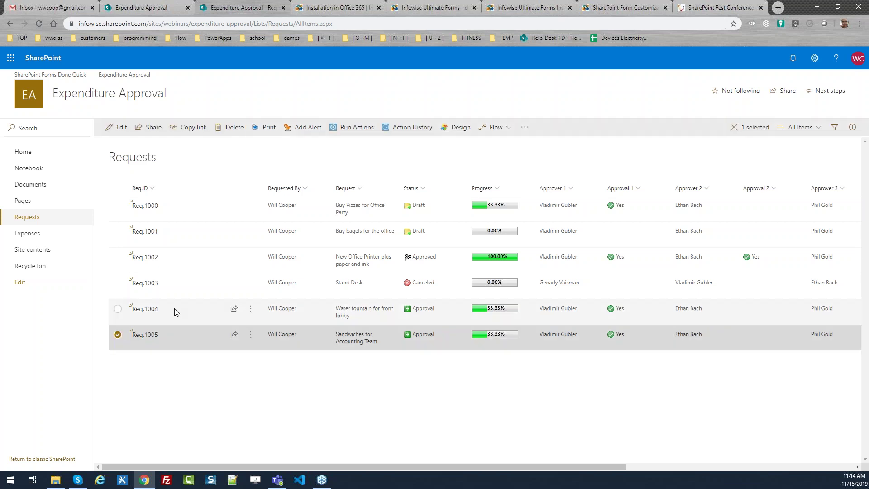
click(111, 127)
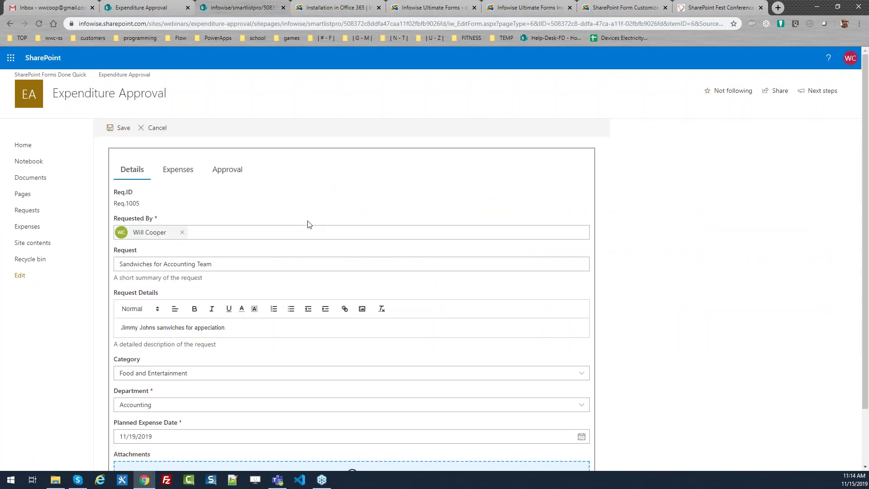
click(239, 180)
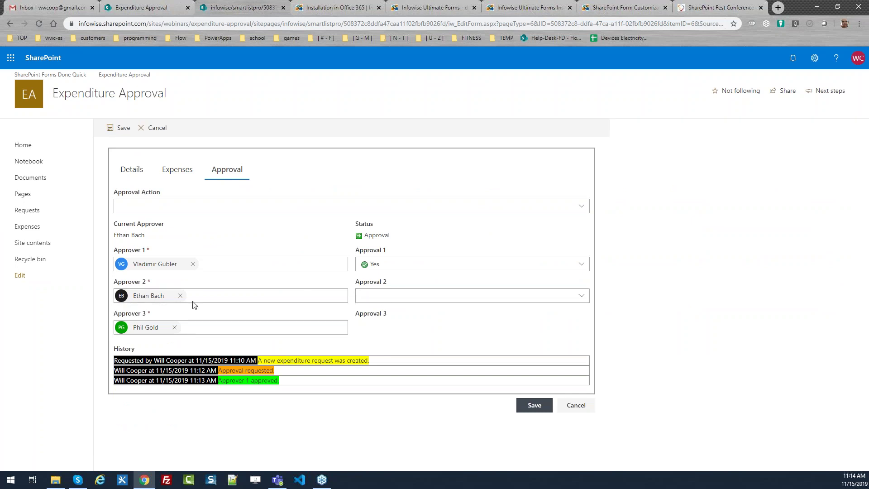
click(395, 298)
click(392, 316)
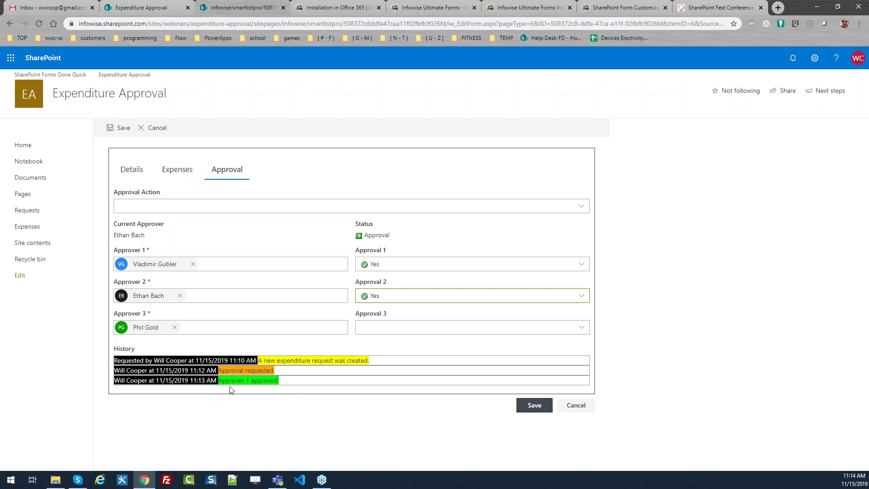
click(533, 406)
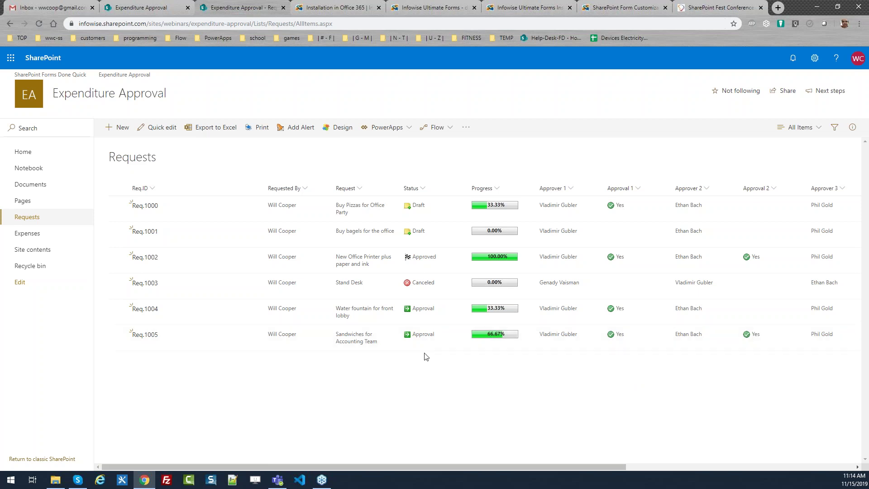
click(119, 334)
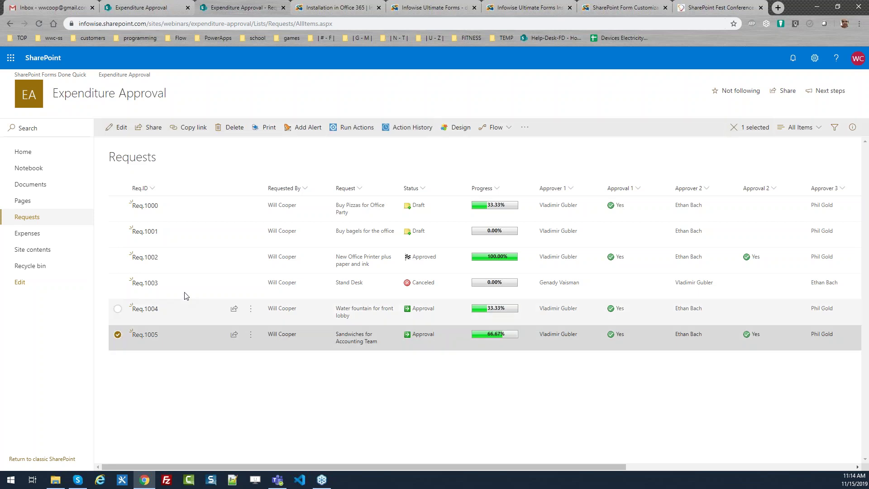
Choose Yes for Approval 3 on Req.1005 but cancel the form, then scroll the list right.
click(121, 127)
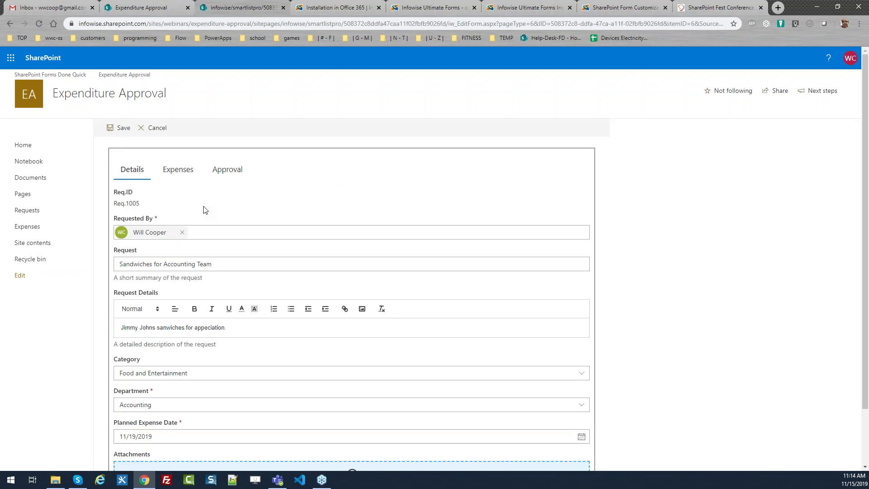
click(228, 174)
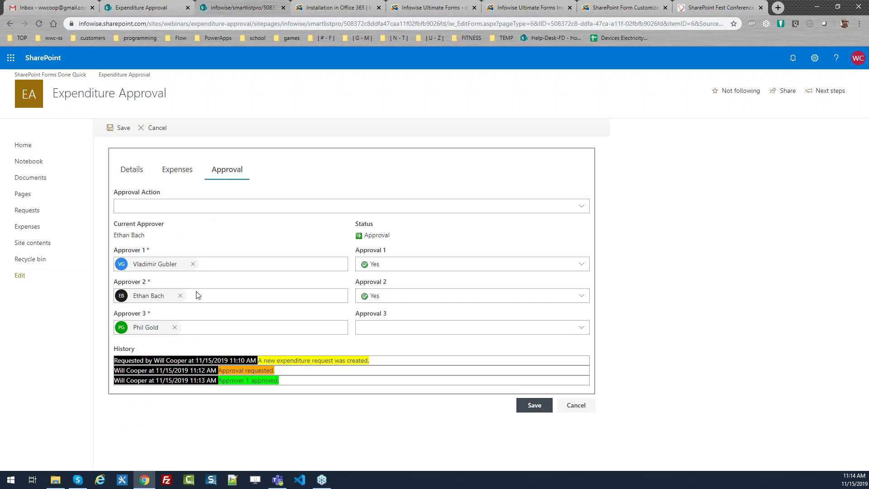
click(368, 333)
click(376, 348)
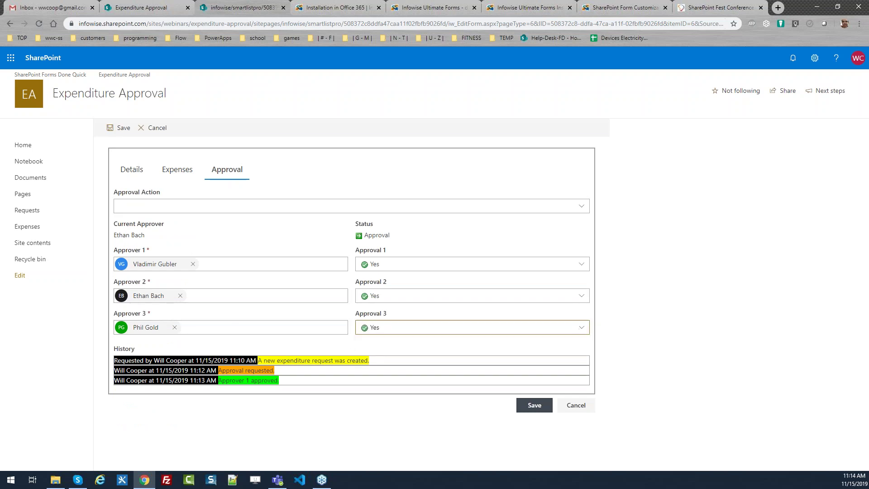
click(575, 409)
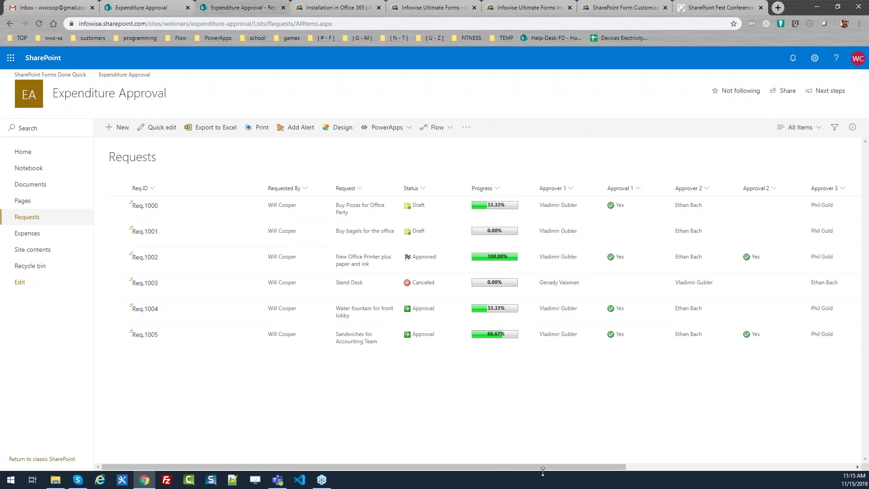
drag(528, 466, 500, 471)
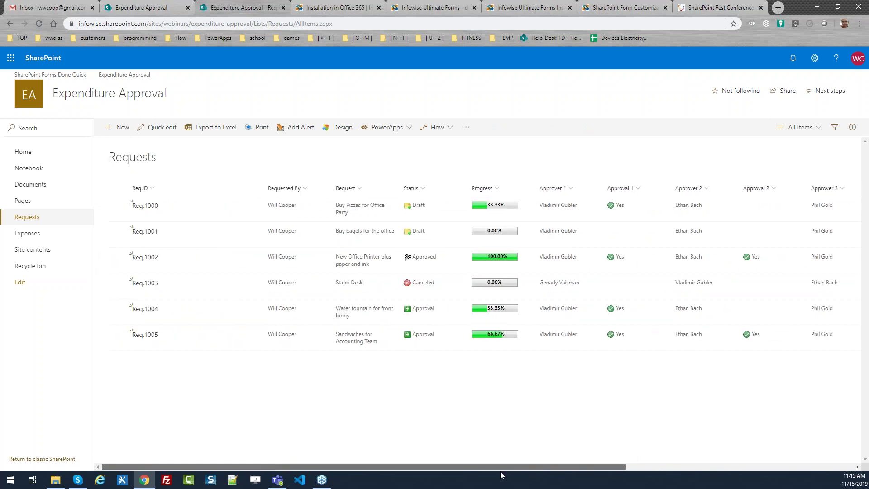
Edit Req.1005, choose Yes for Approval 3 on the Approval tab, and save.
click(118, 335)
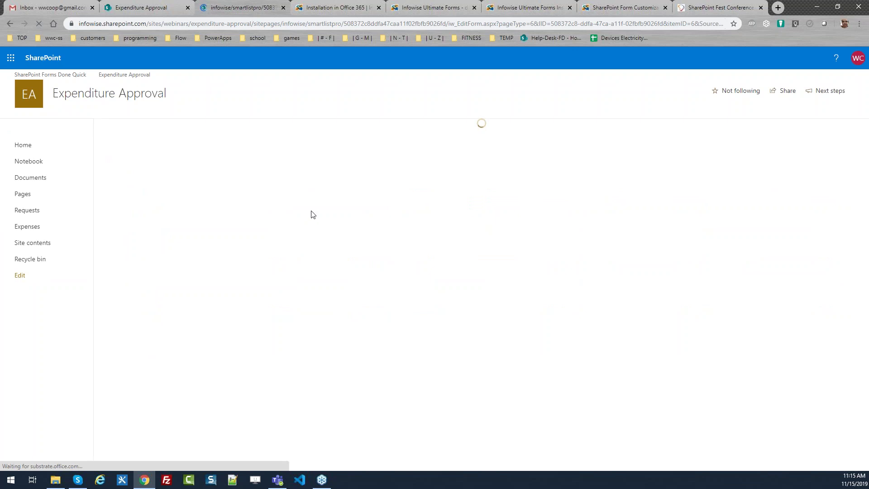
click(230, 176)
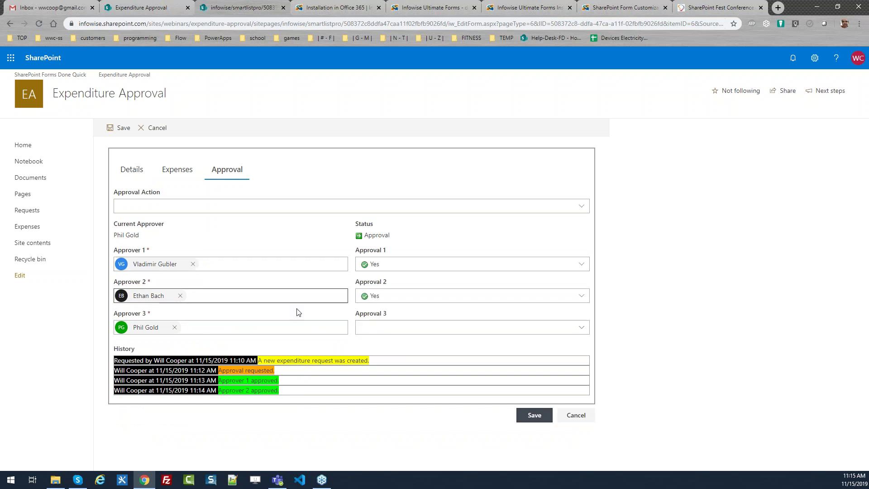
click(381, 327)
click(377, 343)
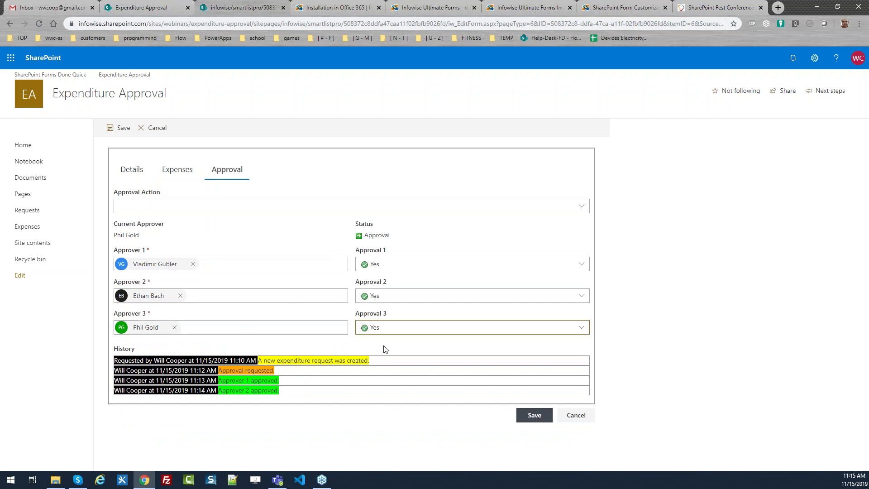
click(545, 413)
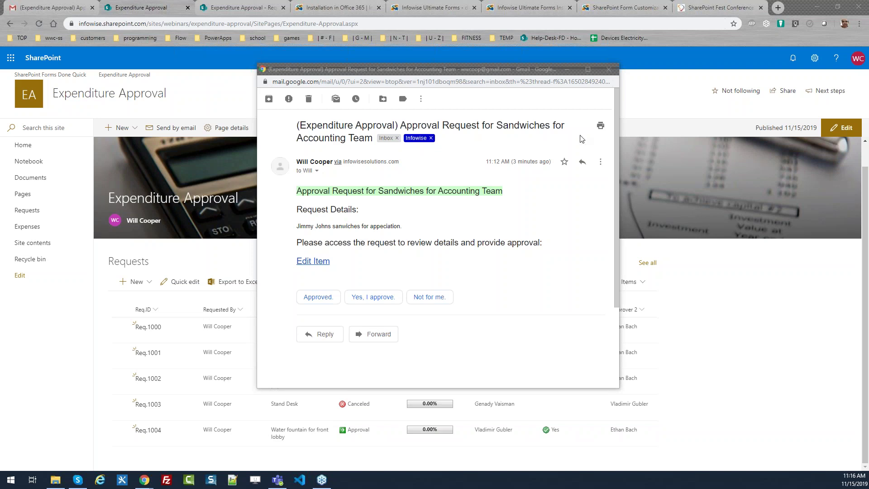
Close the approval email, review the request update email's Approval status, then close it.
click(609, 70)
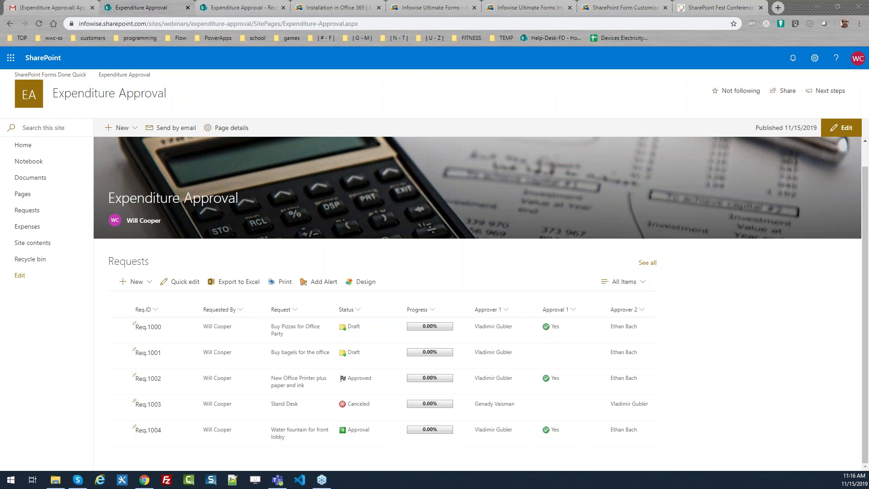
key(alt+Tab)
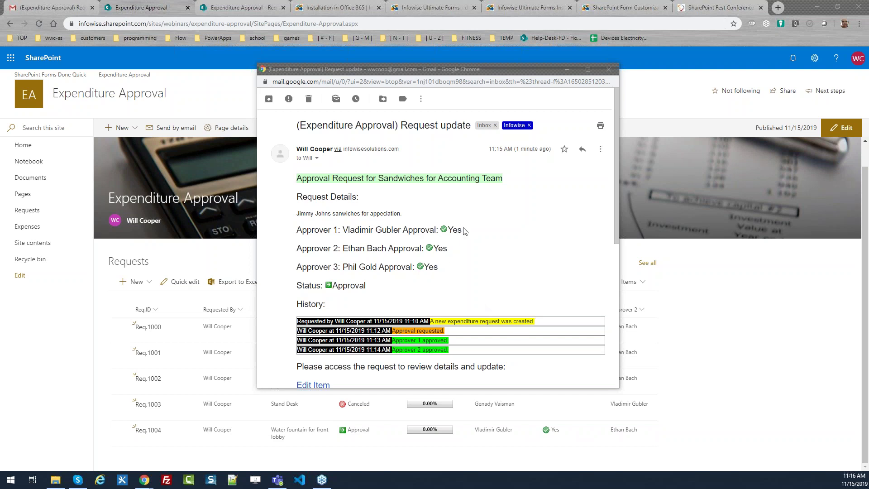
drag(366, 286, 338, 286)
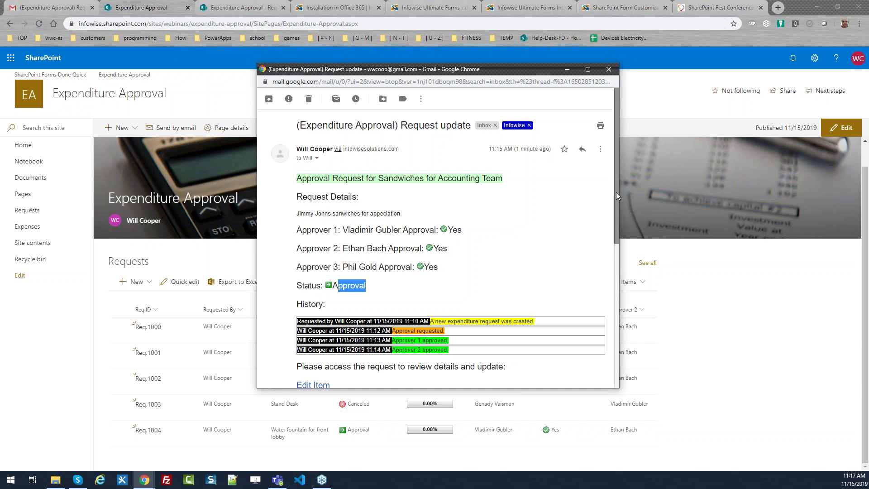
drag(616, 192, 624, 239)
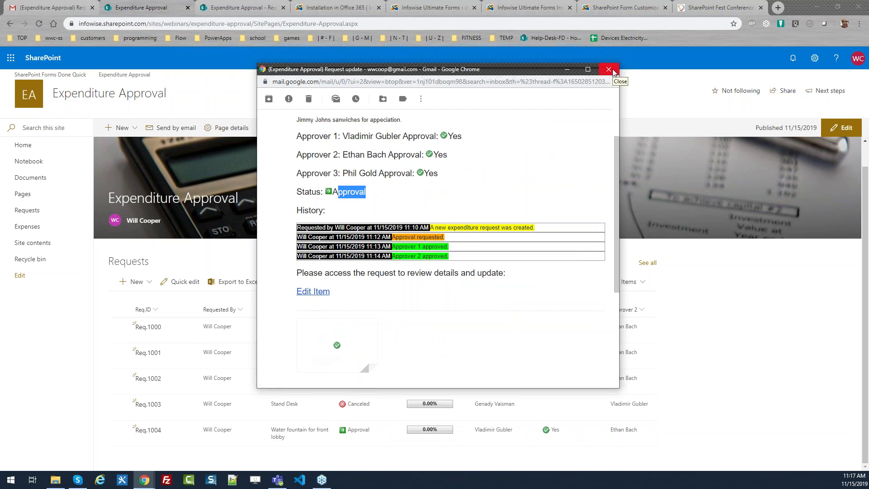
click(610, 70)
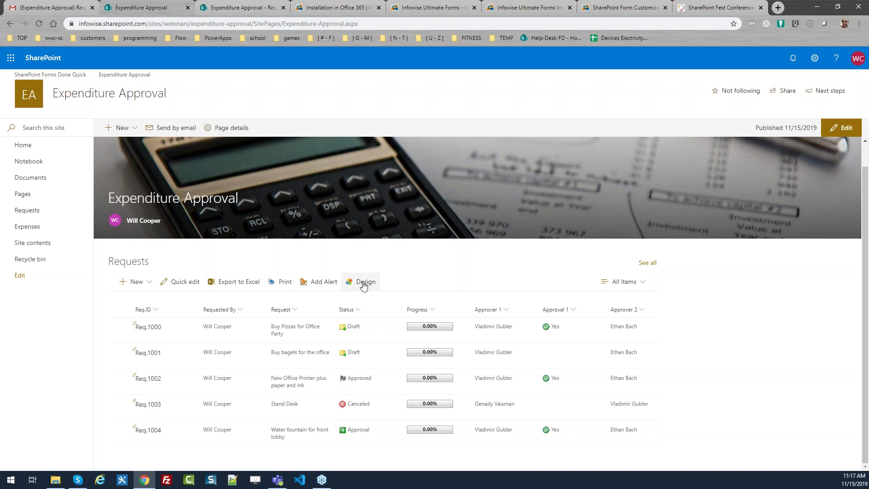
click(362, 282)
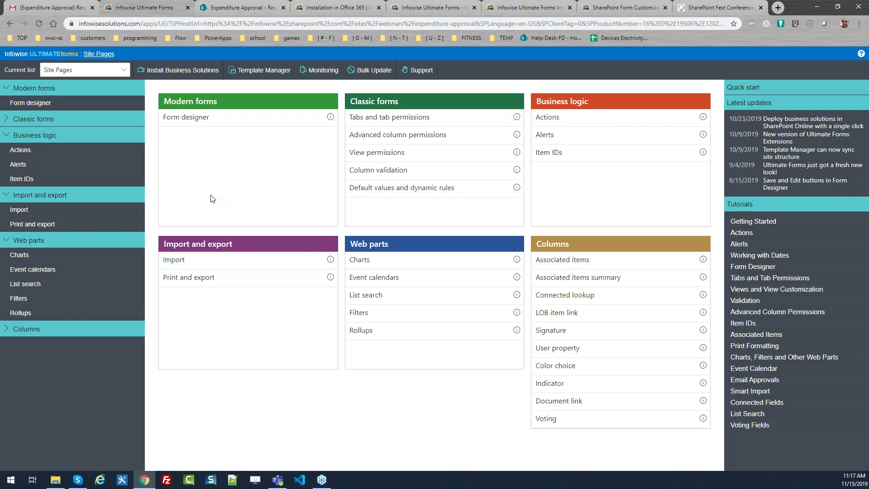
Decline a default form, switch the current list to Requests, and open its Form Designer.
click(184, 122)
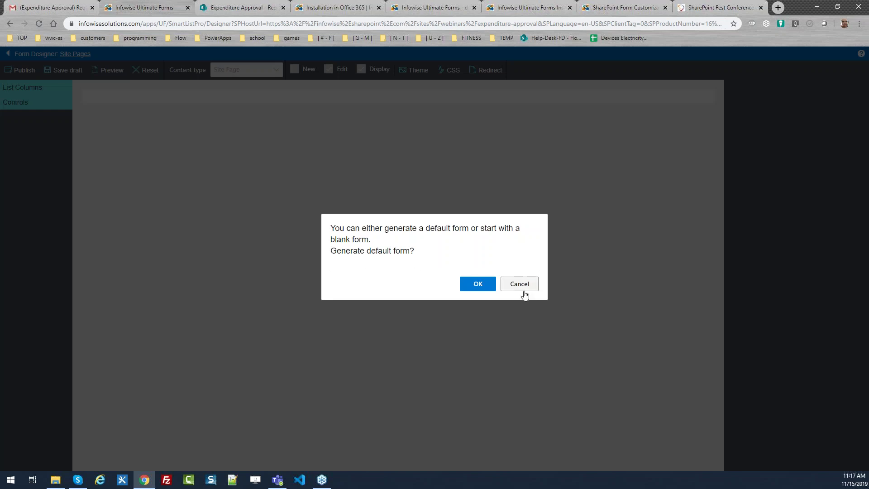
click(525, 286)
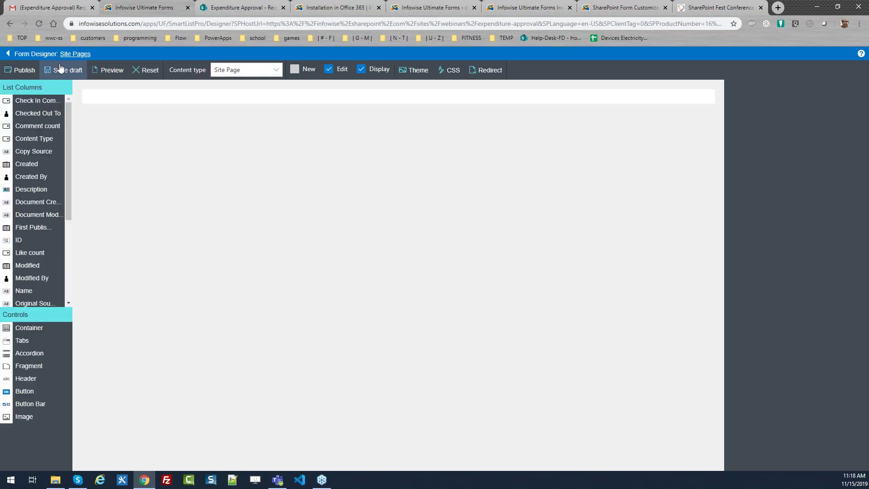
click(8, 54)
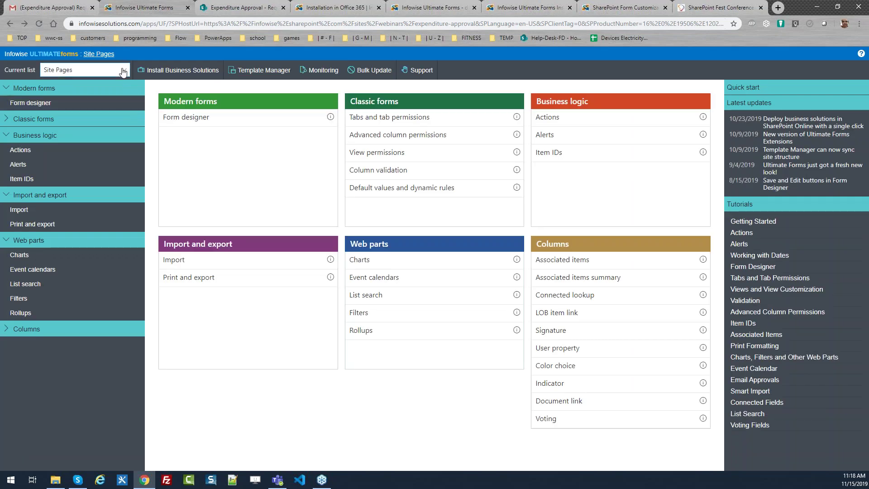
click(123, 70)
click(110, 120)
click(195, 117)
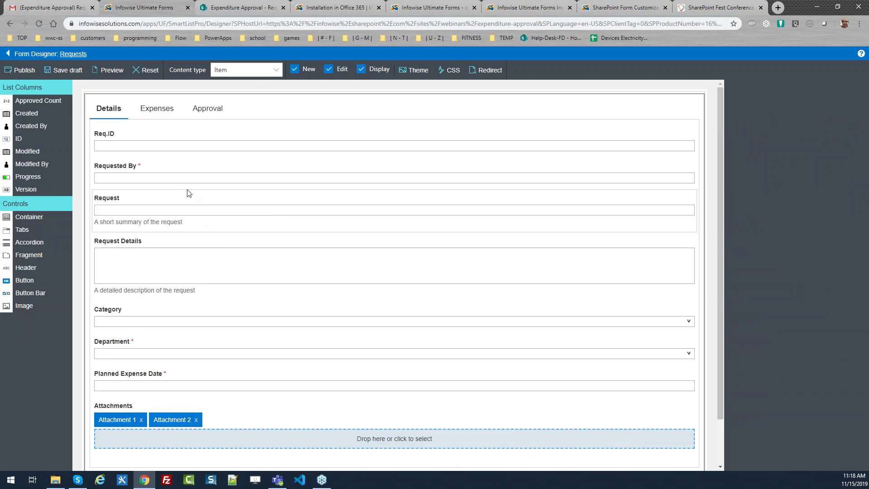
click(168, 135)
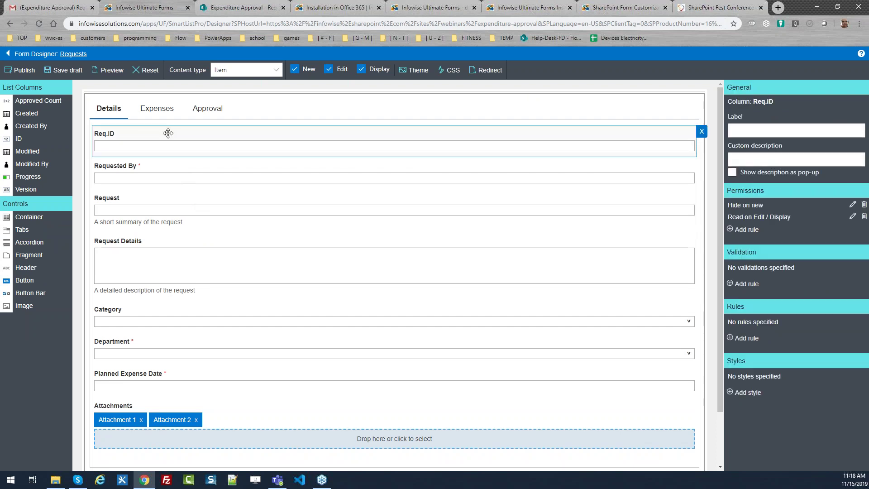
drag(169, 132, 174, 170)
Move Requested By above Req.ID, then view the Expenses and Approval tabs.
click(176, 168)
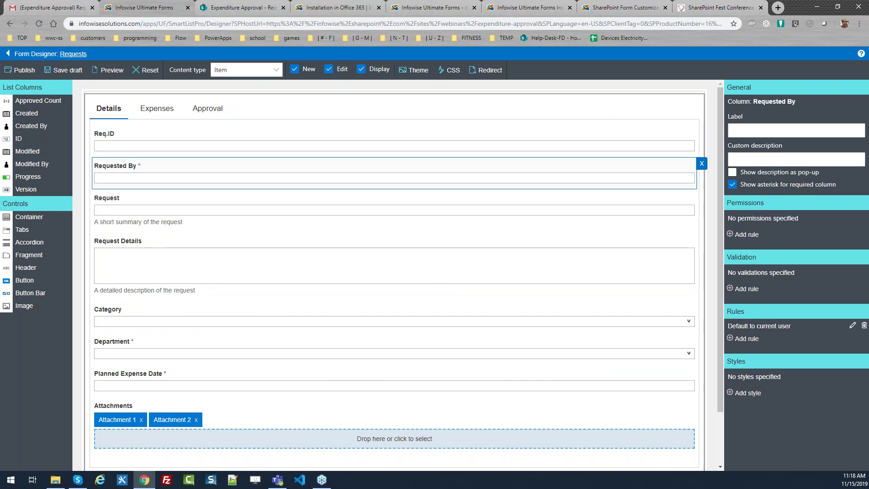
drag(173, 172, 176, 138)
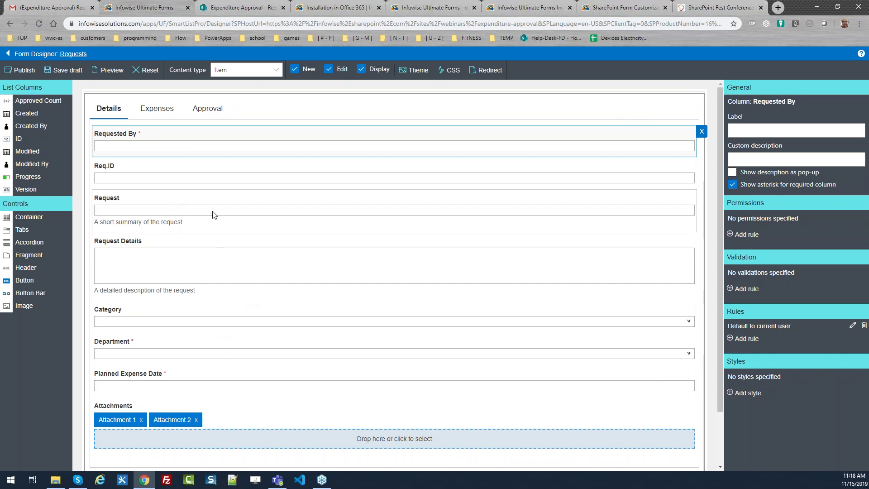
click(162, 110)
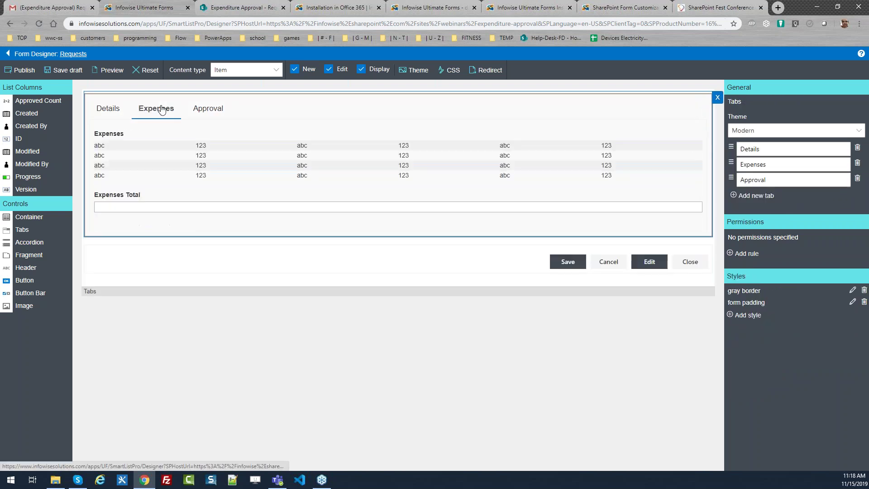
click(207, 114)
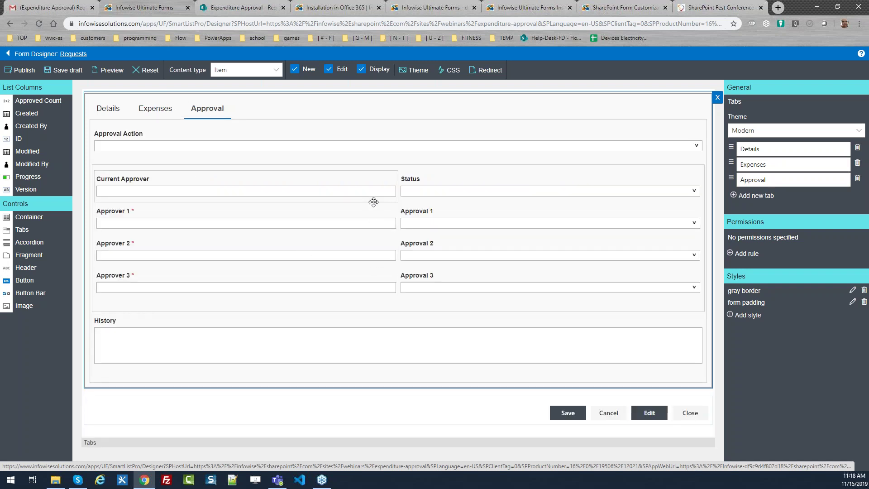
click(399, 167)
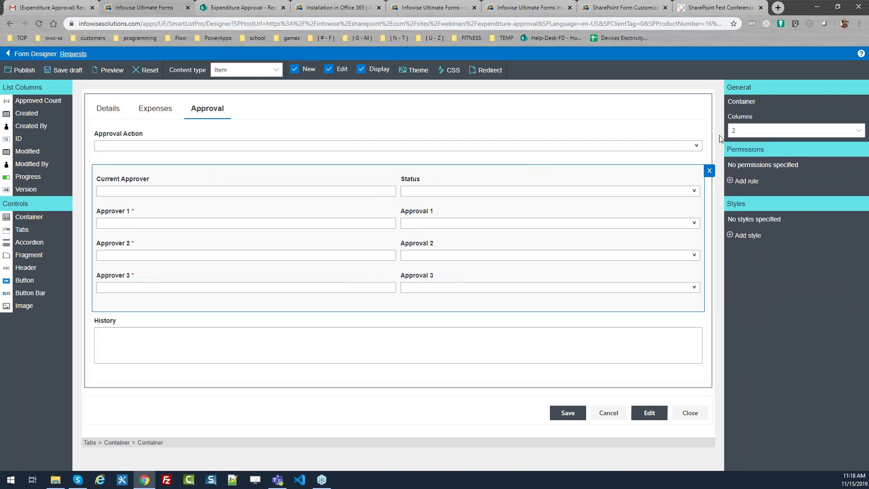
Switch the approver container to four columns and back to two, then select Approval 2.
click(854, 131)
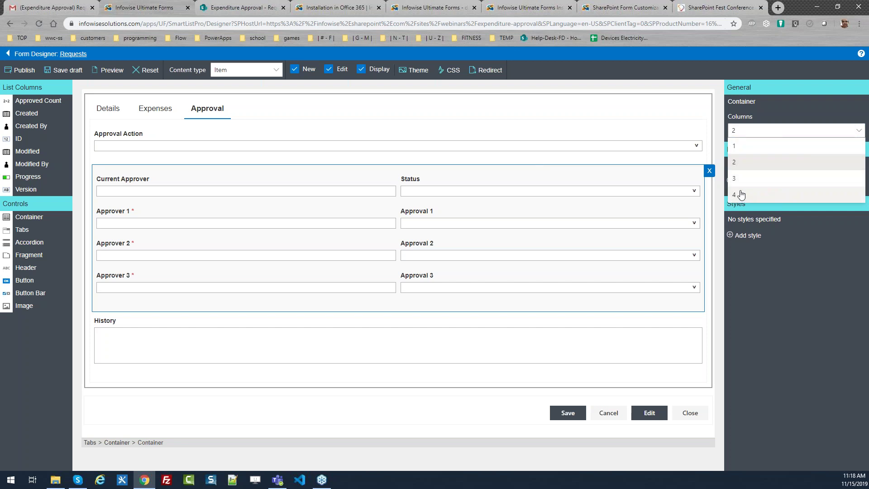
click(739, 199)
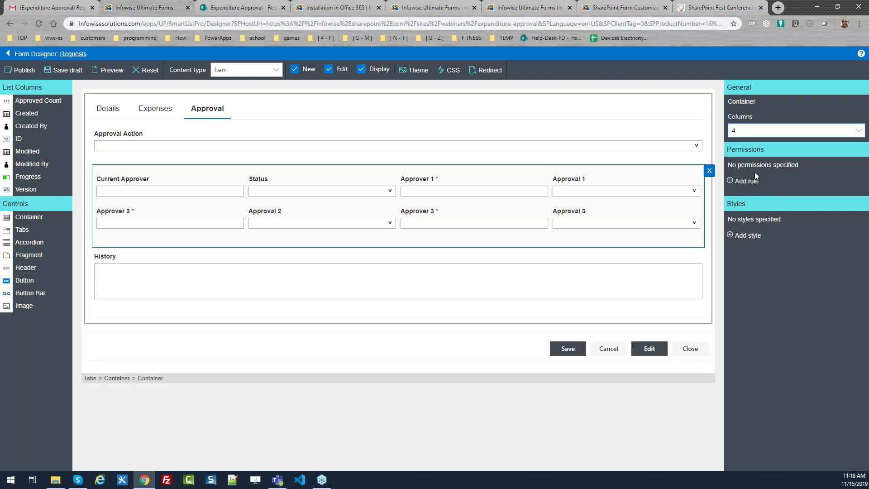
click(785, 131)
click(746, 163)
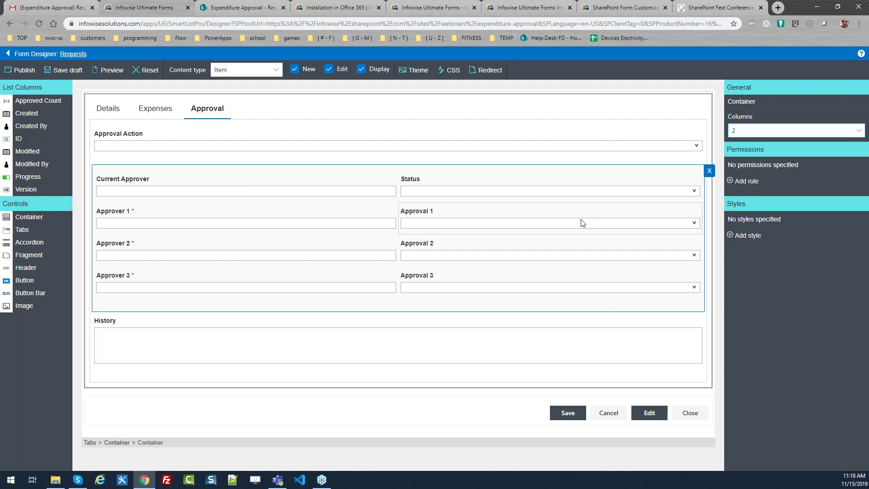
click(443, 249)
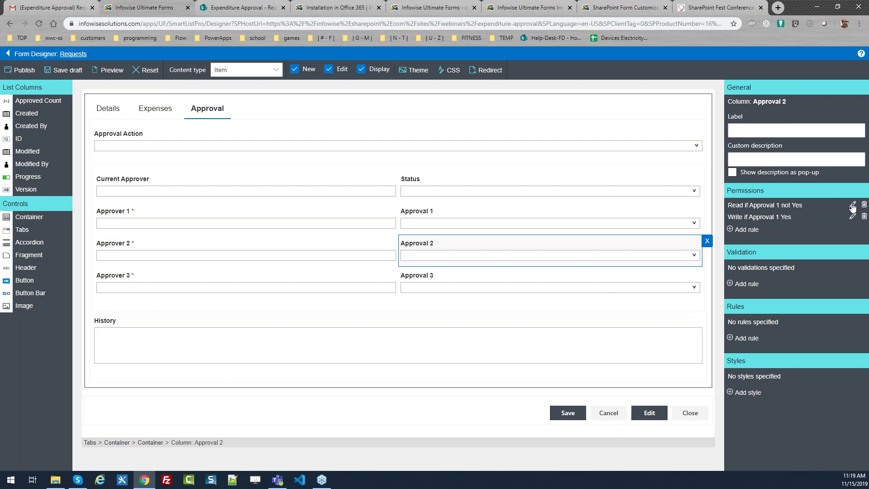
Inspect and close Approval 2's Read rule, then show the tab control's Modern theme settings.
click(852, 205)
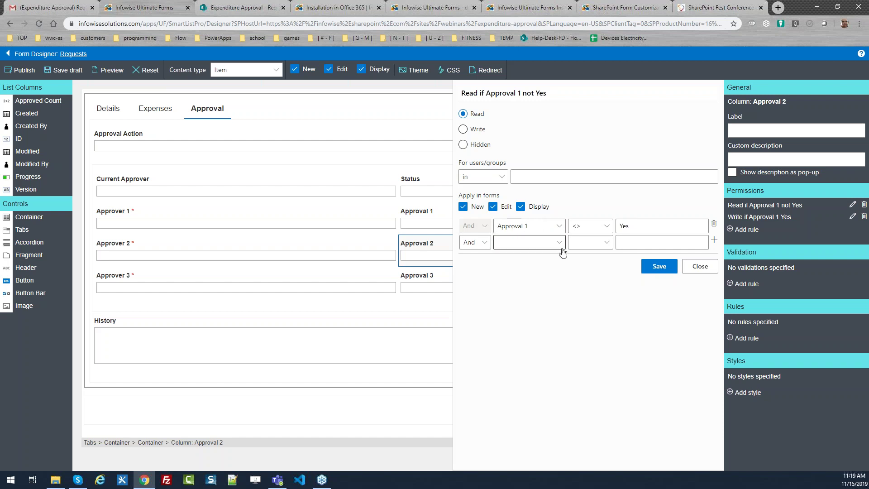
click(700, 267)
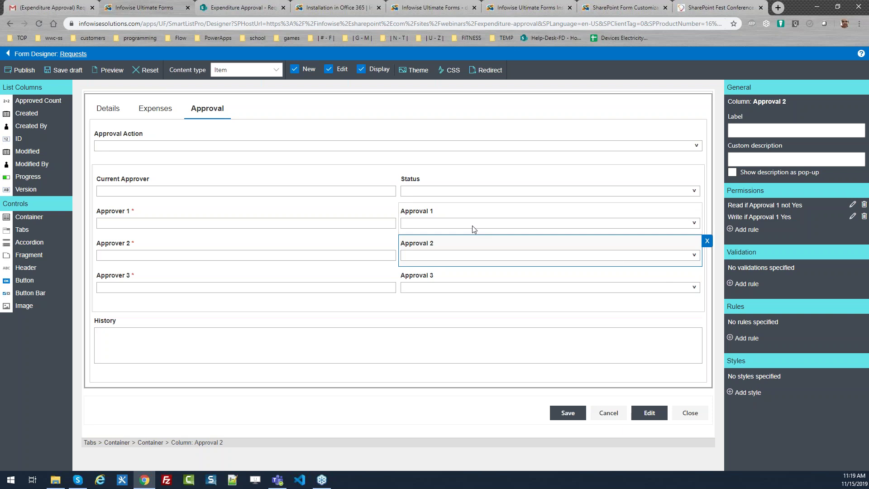
click(273, 108)
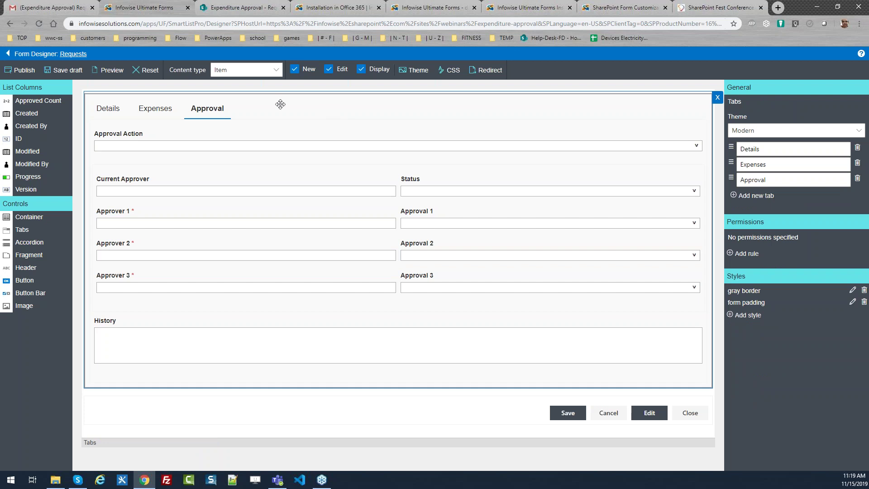
Preview the Requests form's Expenses tab, then go back to its Details tab.
click(155, 109)
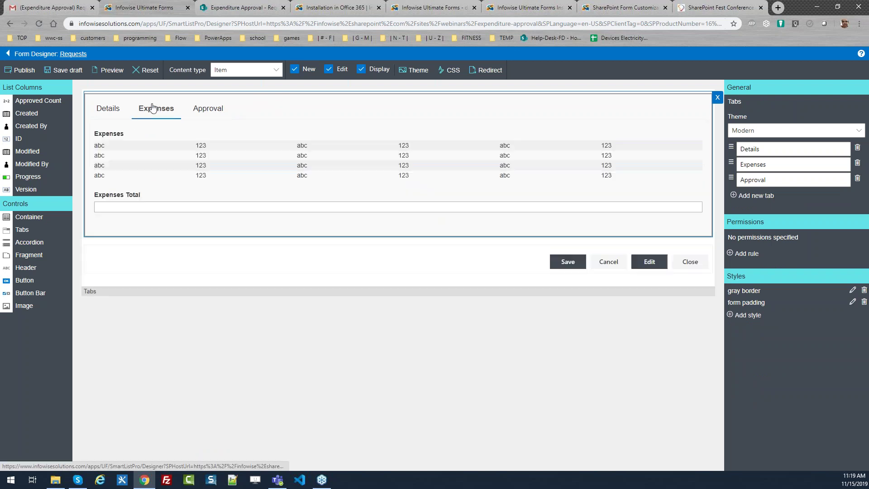
click(110, 114)
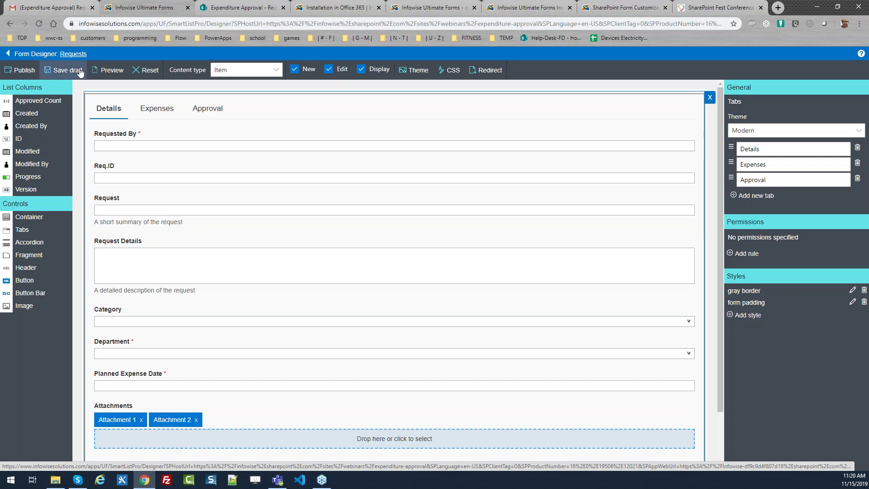
Exit the Requests form designer and discard its unsaved changes.
click(74, 54)
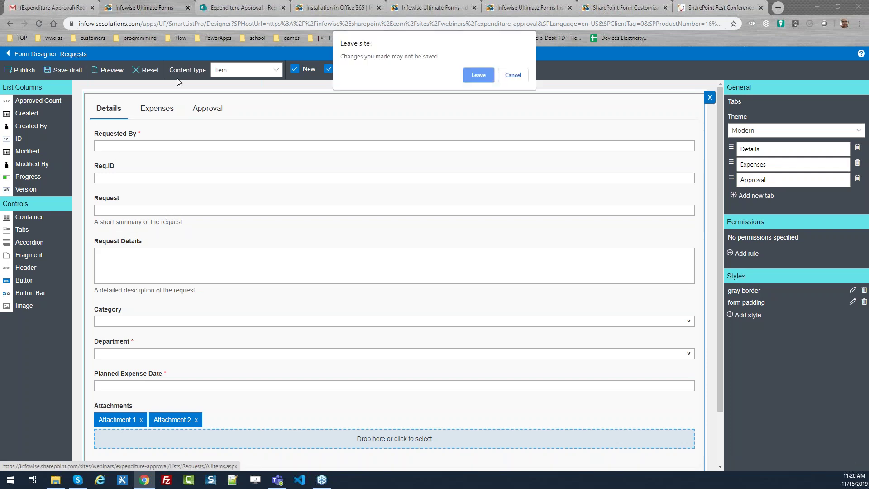
click(513, 75)
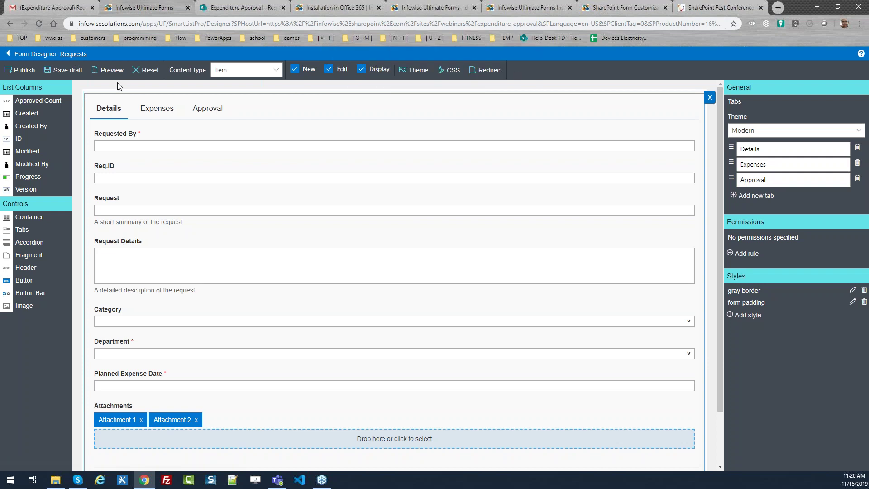
click(6, 54)
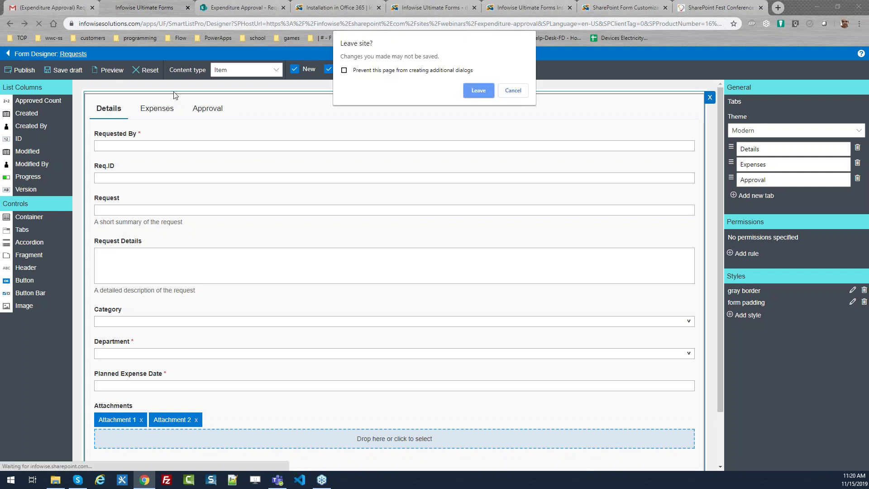
click(478, 91)
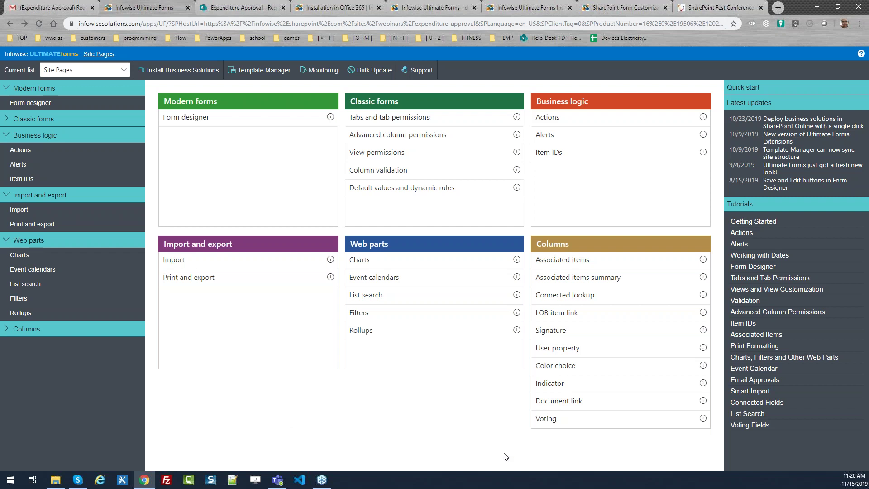
Switch the current list from Site Pages to Requests and open its Color choice columns.
click(559, 366)
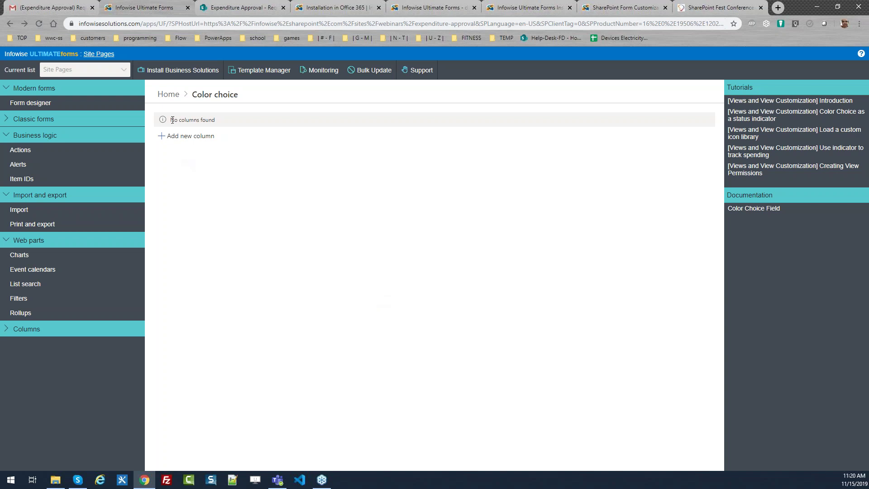
click(168, 94)
click(117, 71)
click(63, 117)
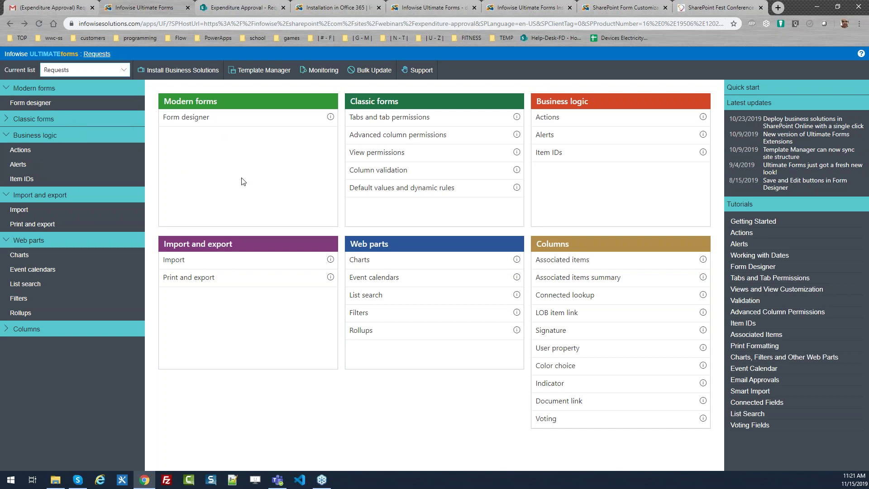
click(556, 366)
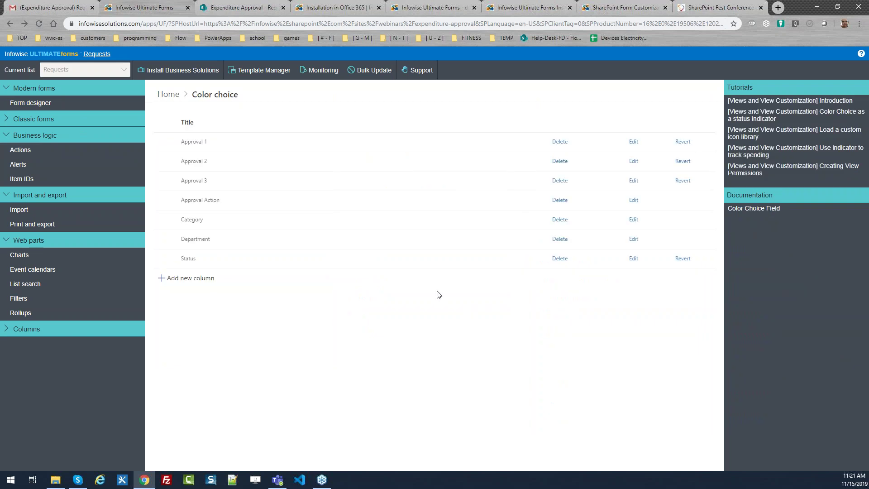
Try a green dollar icon for Draft and a green square for Approval on Status, then cancel.
click(633, 261)
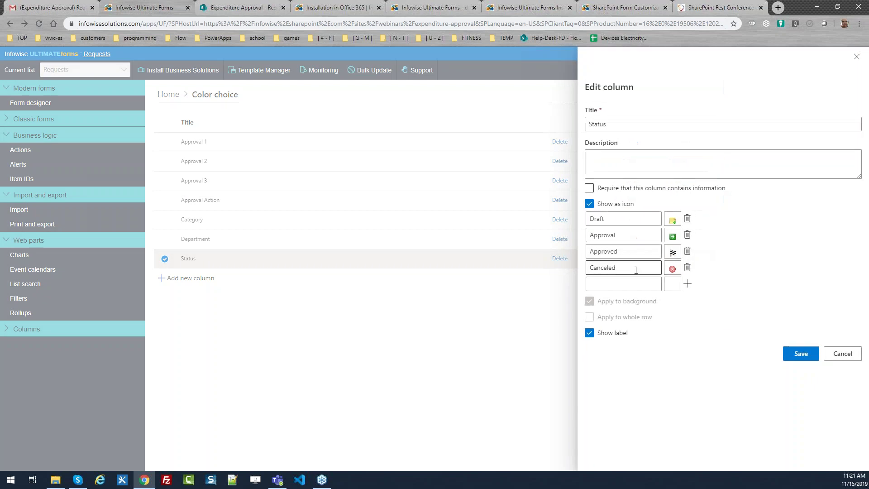
click(676, 225)
click(690, 240)
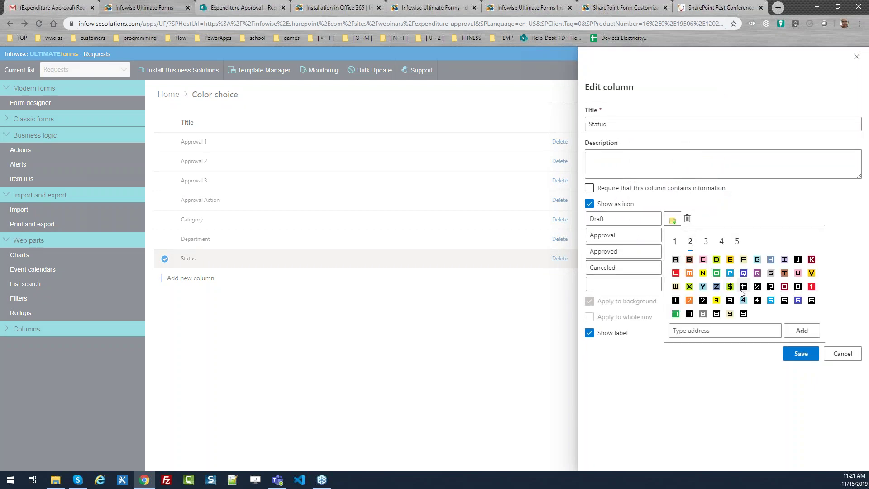
click(731, 287)
click(674, 241)
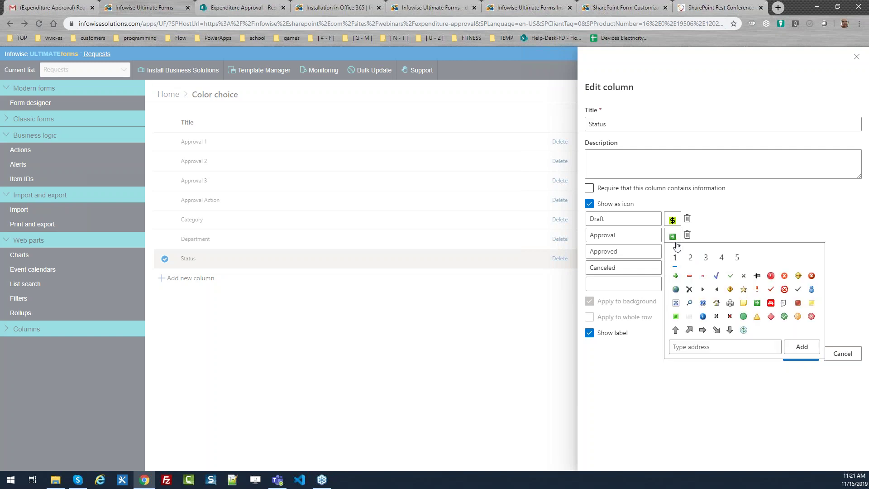
click(706, 257)
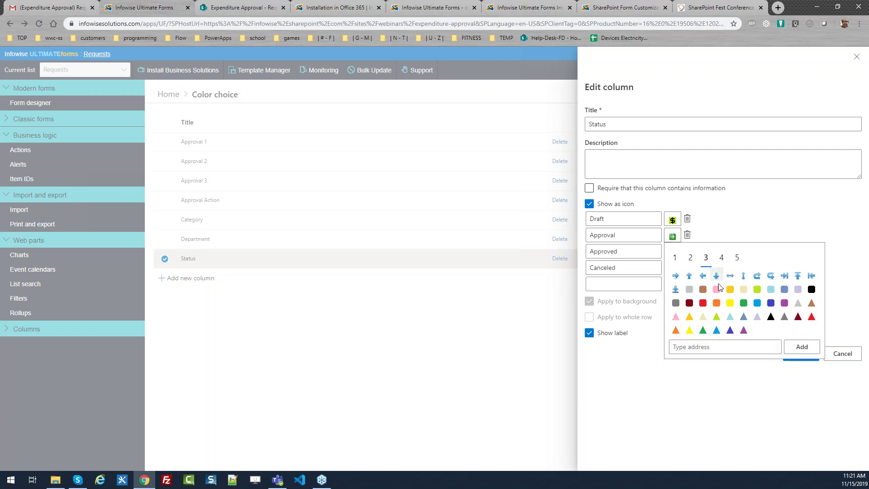
click(743, 302)
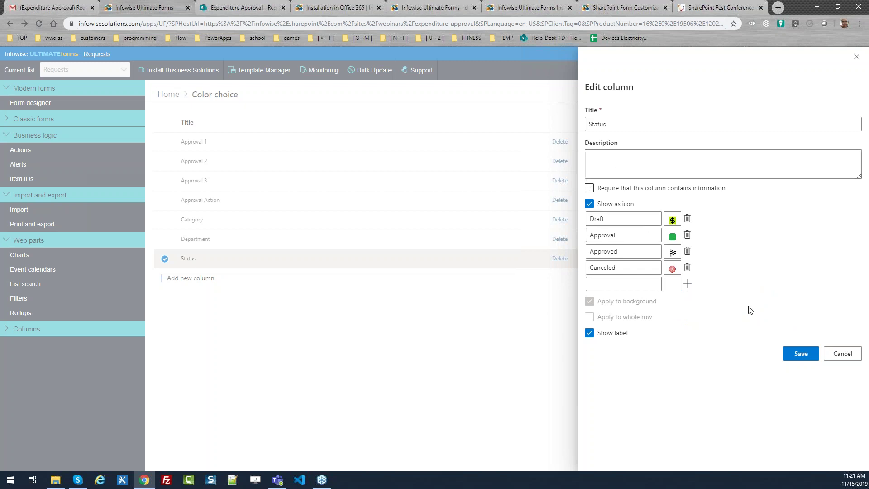
click(843, 354)
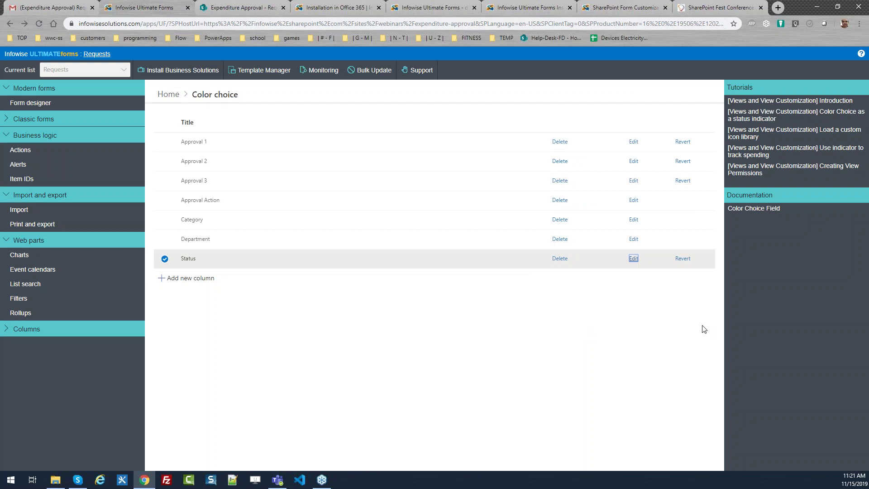
From the Ultimate Forms home dashboard, open Actions under Business logic for Requests.
click(169, 98)
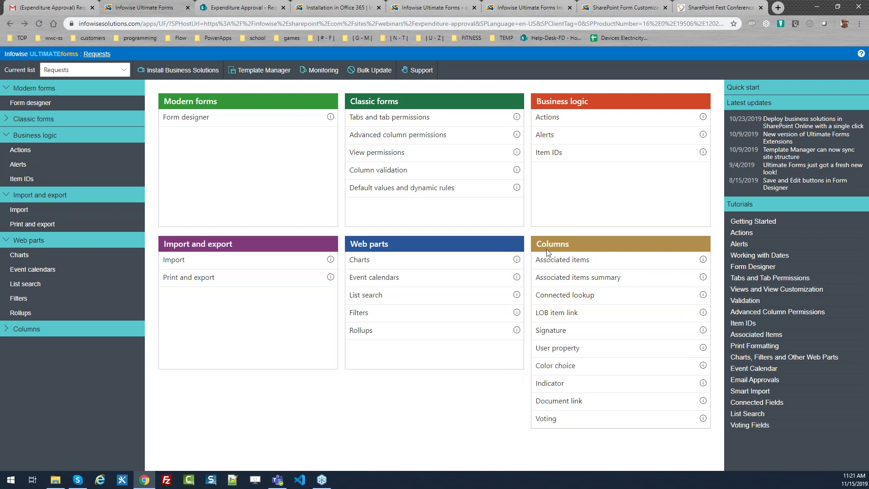
click(548, 119)
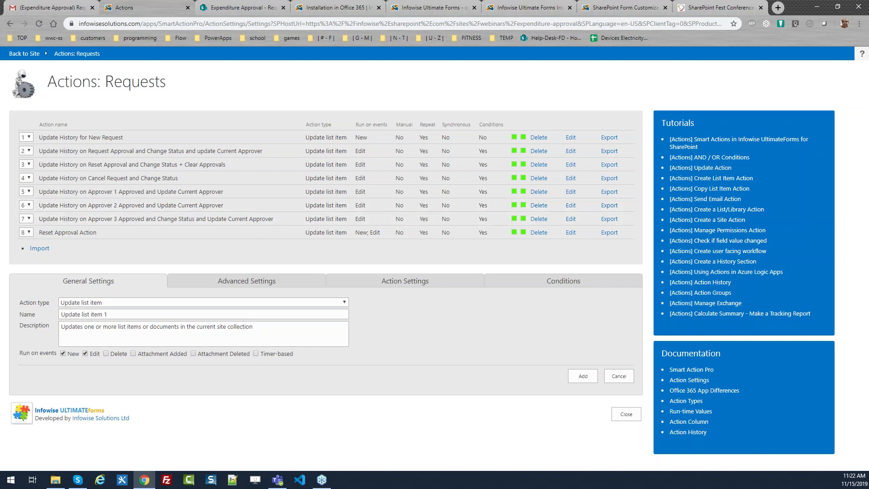
Review the available Action types without changing them, then return to the Expenditure Approval site.
click(325, 303)
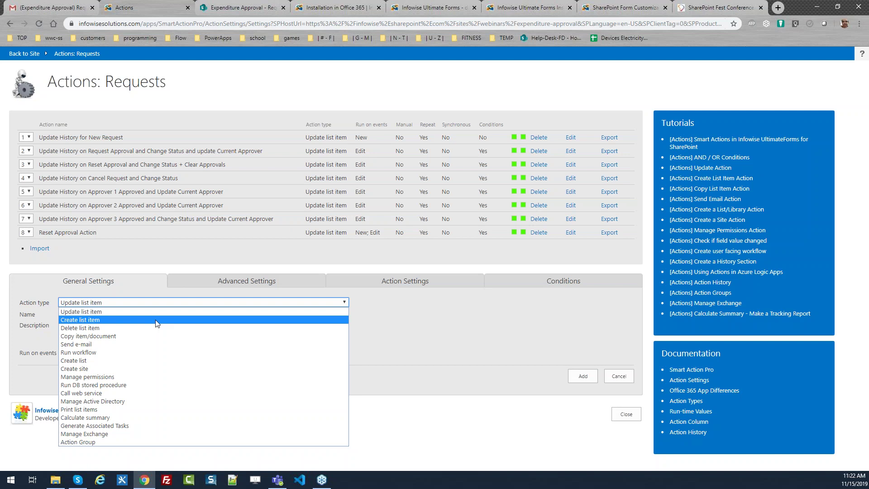
click(362, 317)
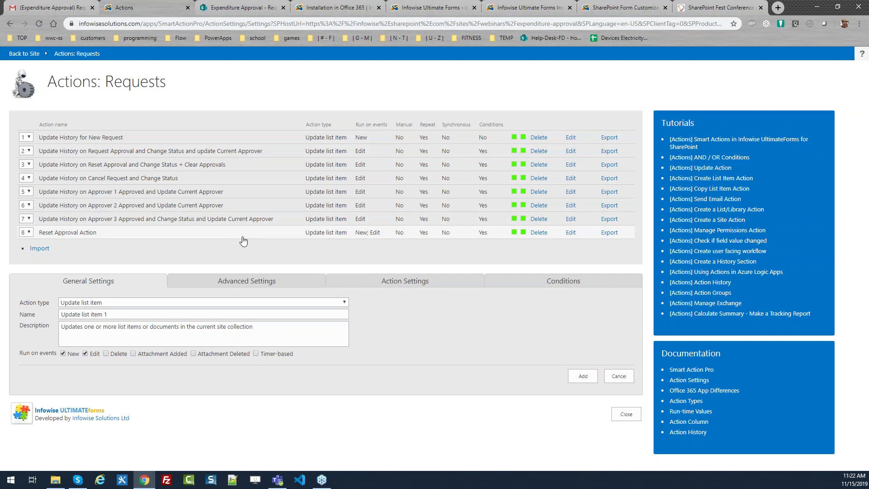
click(25, 55)
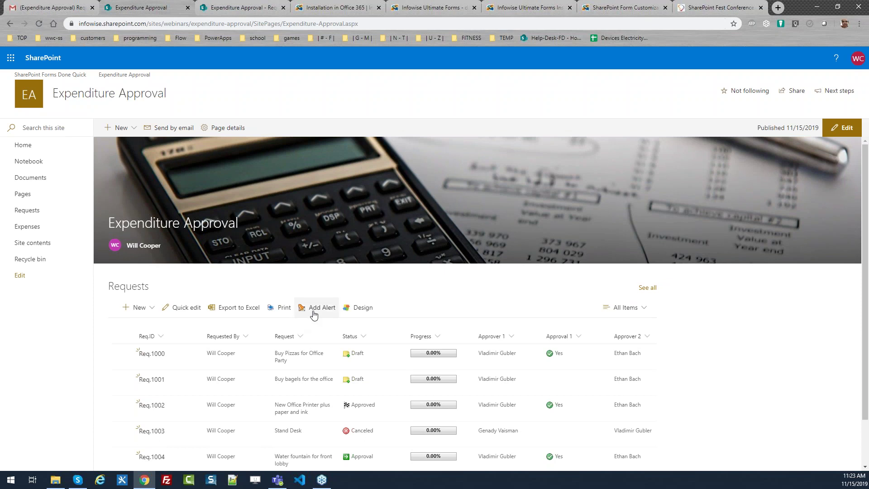
Open Infowise Alerts for the Requests list using Add Alert.
click(315, 314)
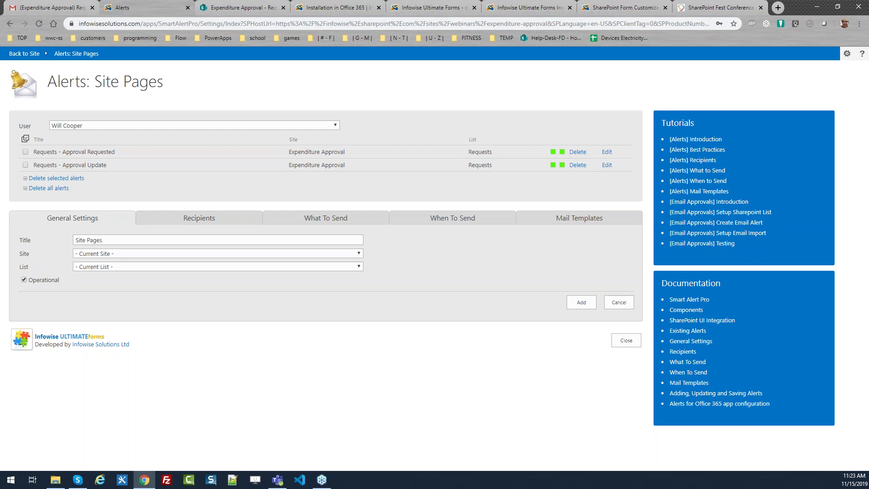
Load the Expenditure Approval Update template in the alert's mail template editor.
click(532, 224)
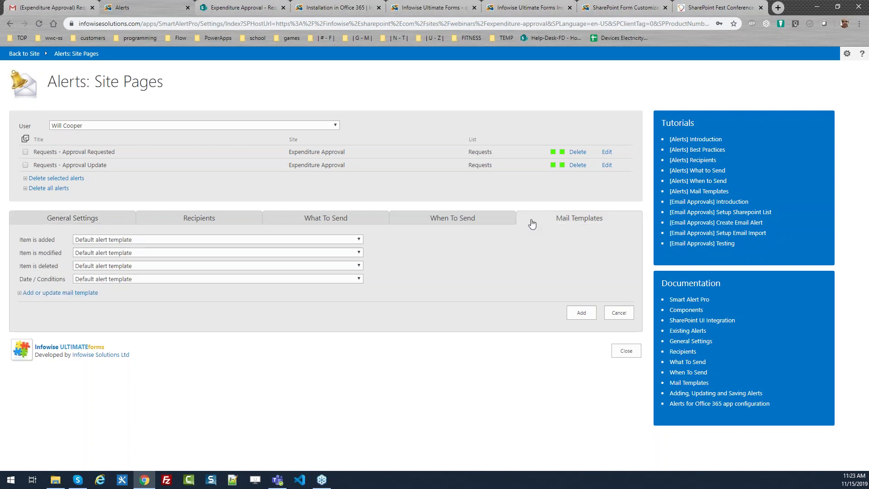
click(86, 293)
click(306, 124)
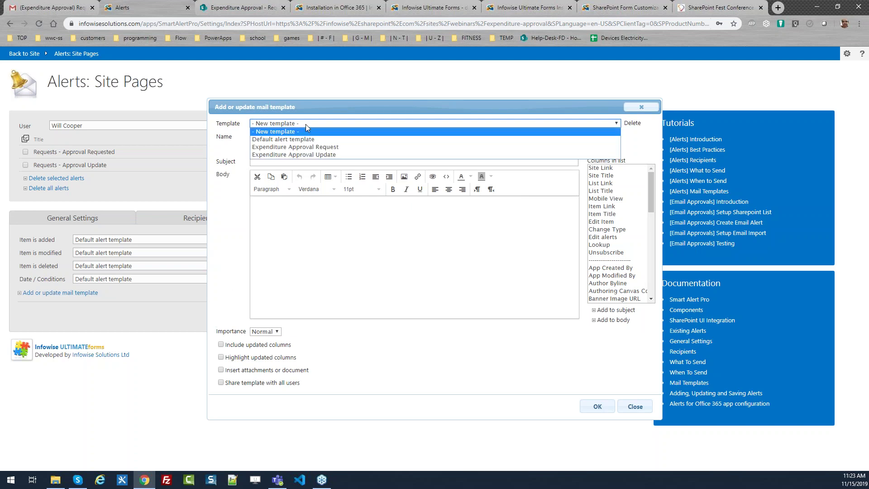
click(311, 155)
Review the template body and its Approver 1 placeholder, then close without saving.
click(453, 219)
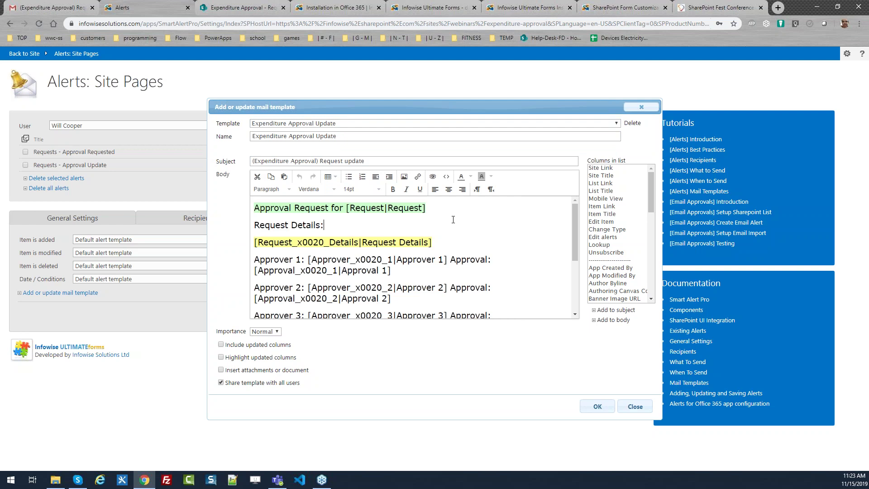
drag(449, 259, 309, 261)
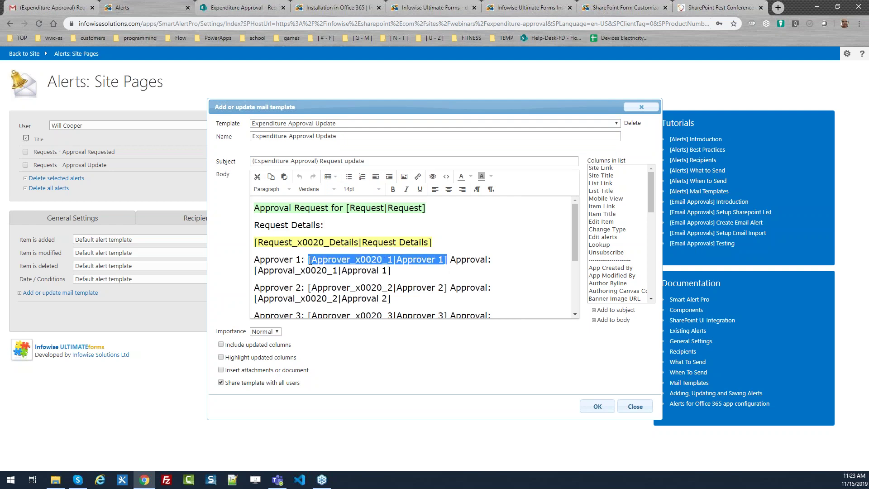
drag(650, 198, 658, 235)
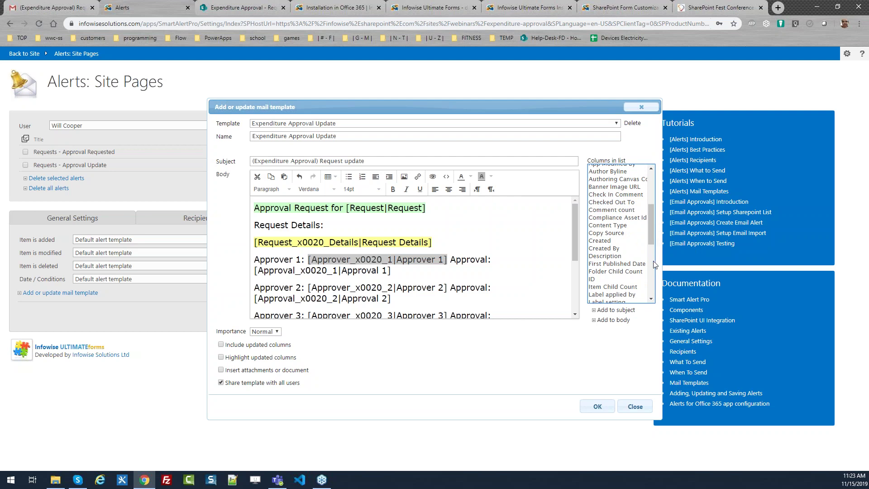
drag(649, 230, 649, 212)
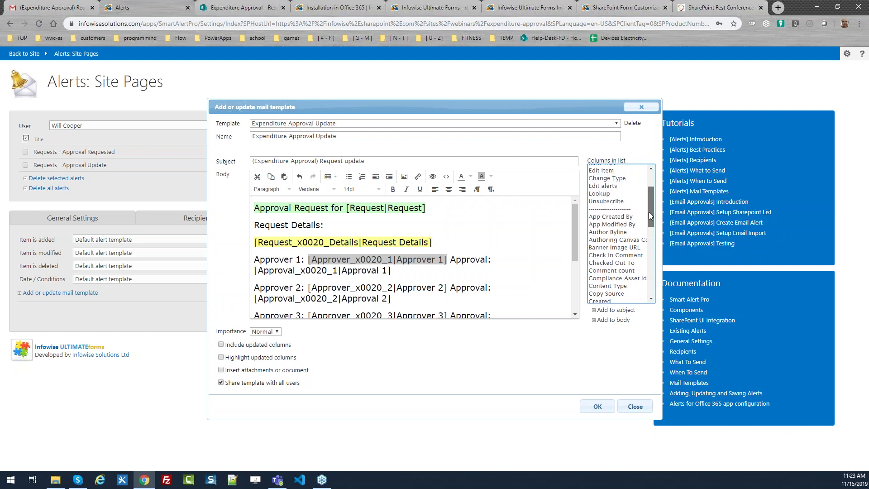
click(462, 264)
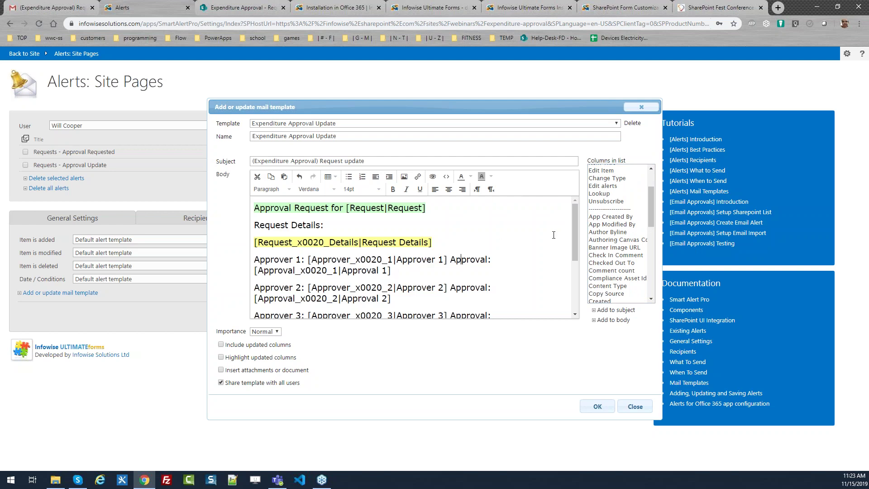
drag(576, 224, 577, 261)
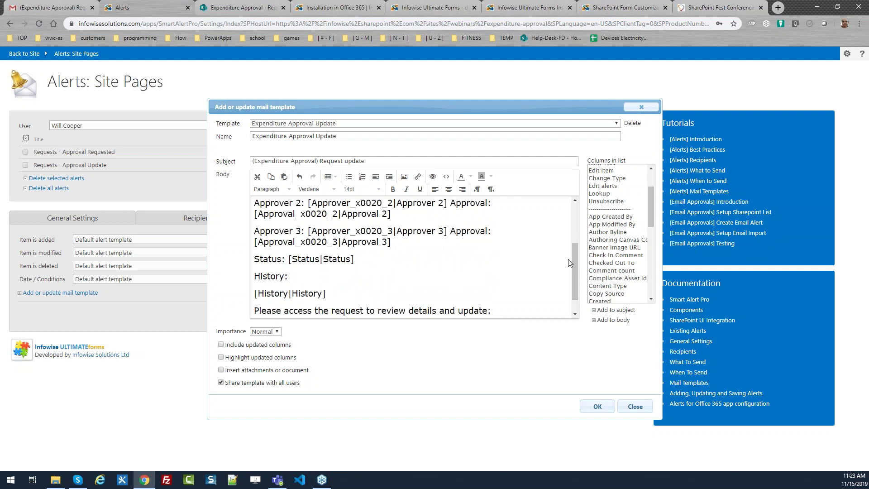
click(635, 406)
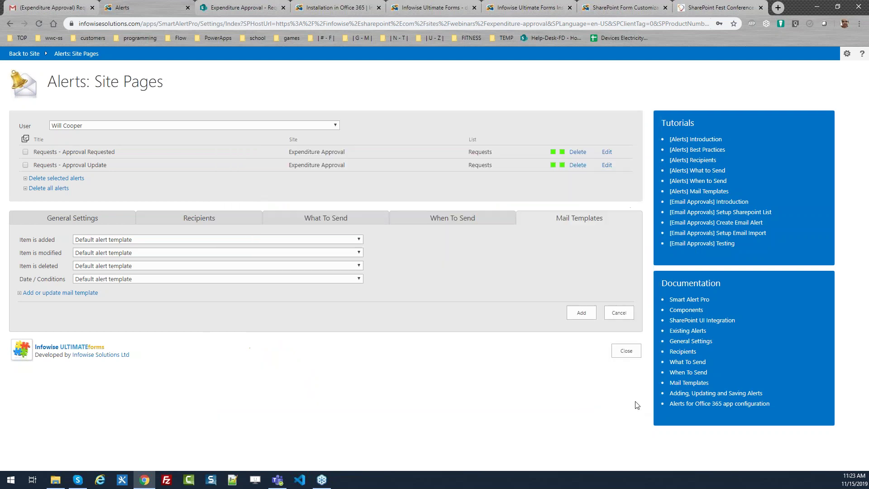
Review the trigger conditions of the Requests - Approval Update alert, then return to the site.
click(120, 218)
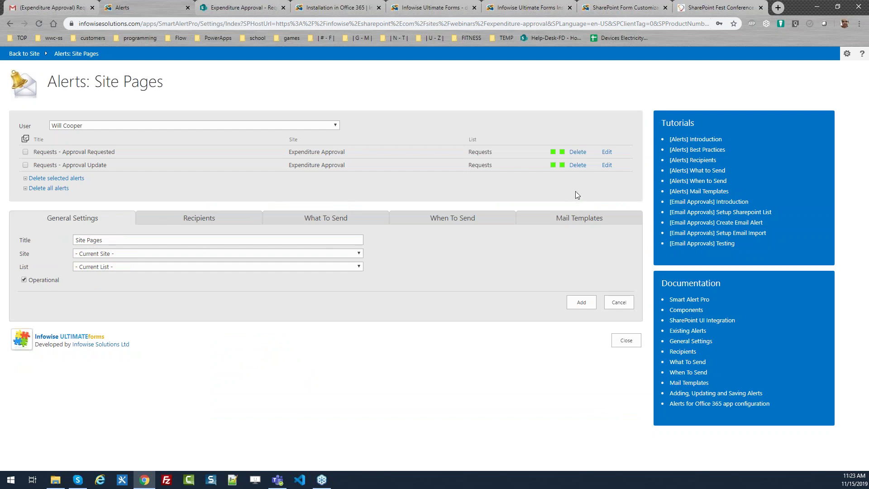
click(606, 165)
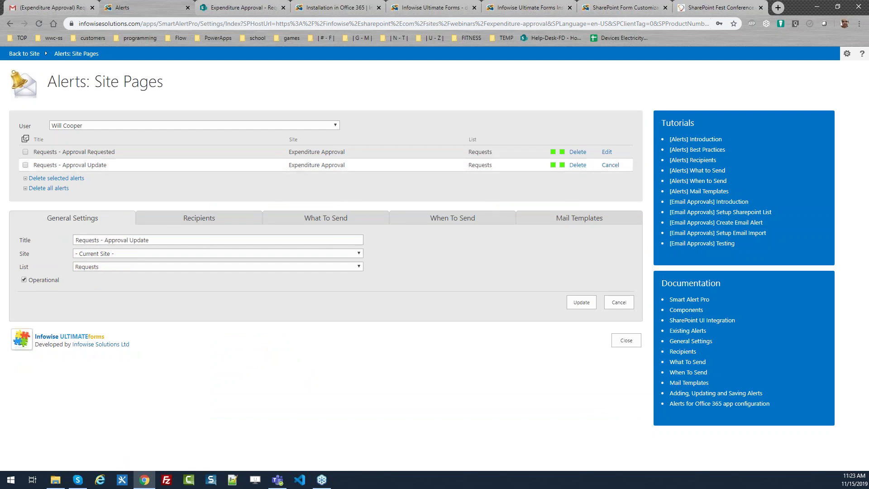
click(303, 222)
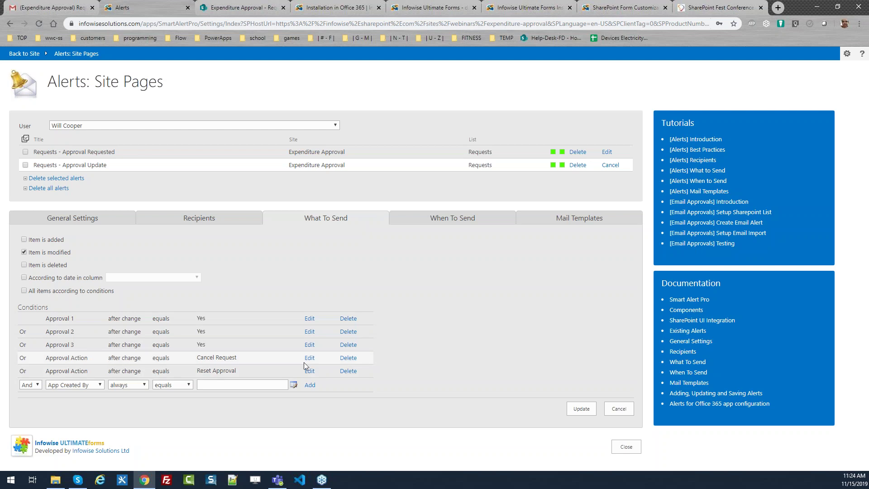
click(626, 447)
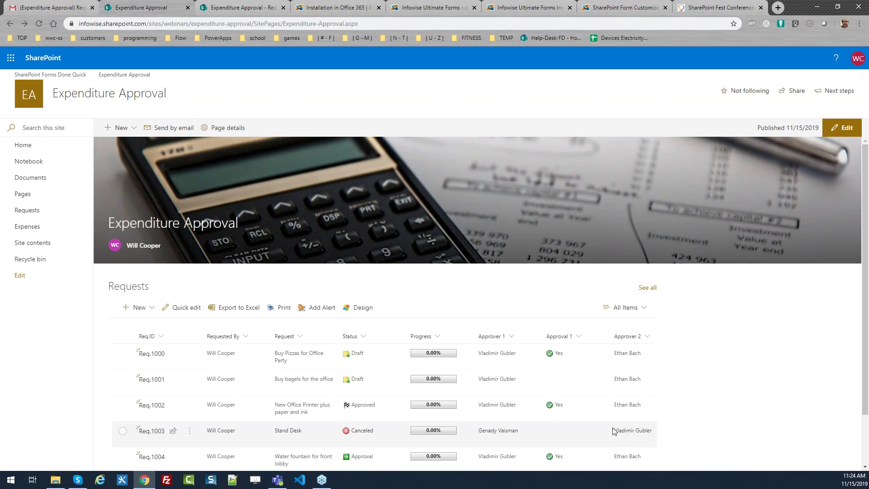
Open the Requests list and launch its Ultimate Forms design dashboard.
click(33, 211)
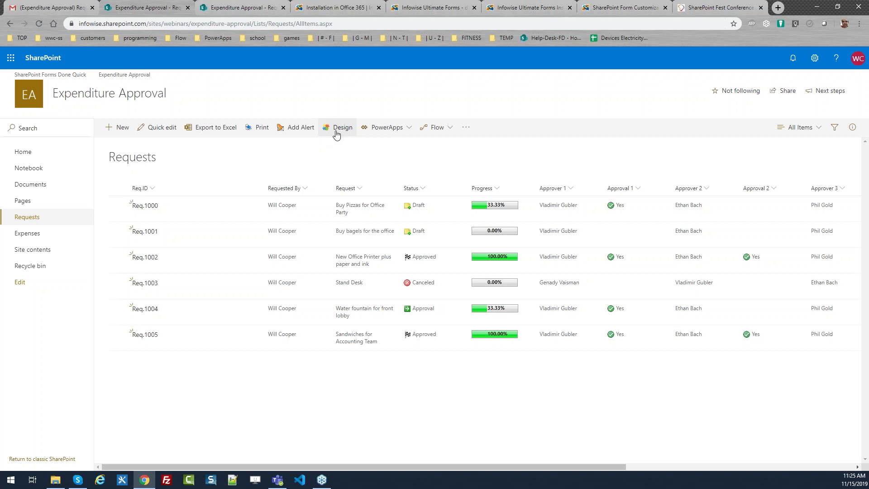
click(337, 128)
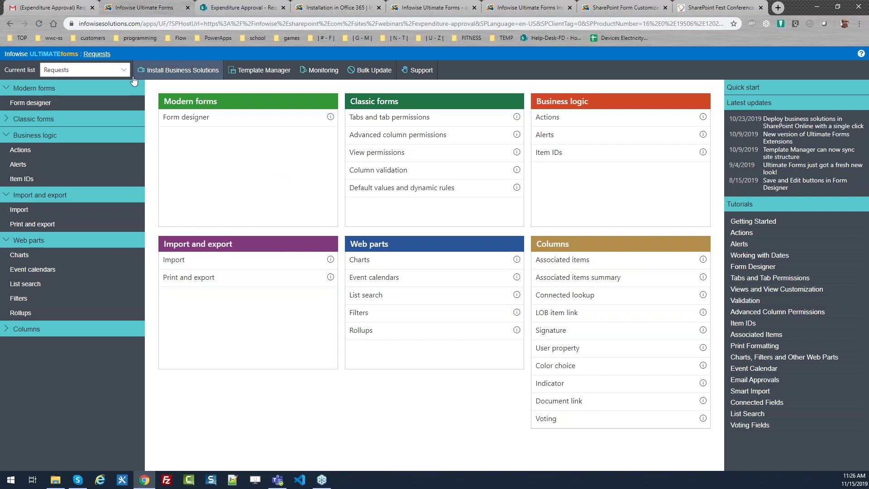
Revisit the Requests list, then view the Office 365 installation guide and Ultimate Forms Quick Start.
click(97, 54)
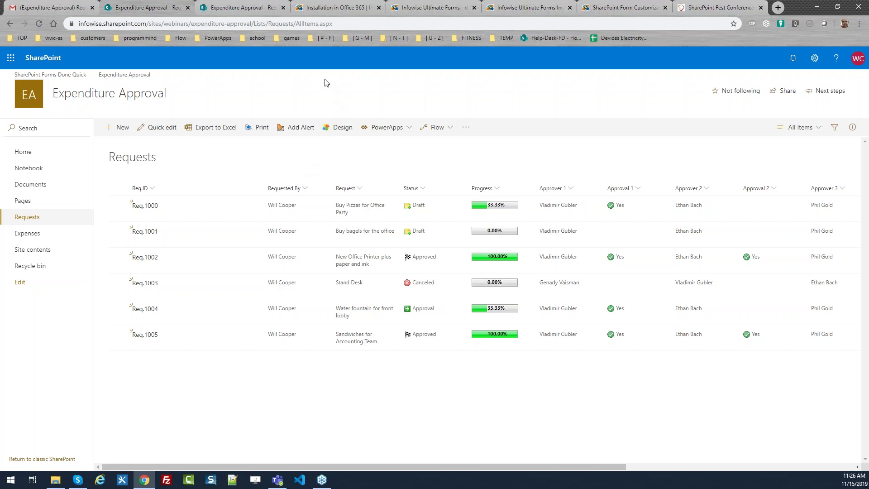
click(343, 5)
click(412, 7)
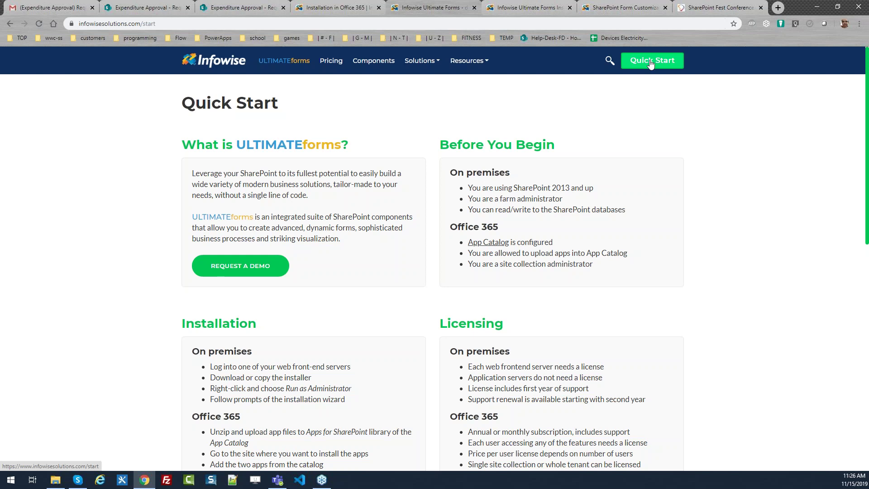
Skim down and back up the Quick Start page, then switch to the Ultimate Forms Instructor-Led Training page.
drag(867, 120, 867, 144)
scroll(697, 284, down, 5)
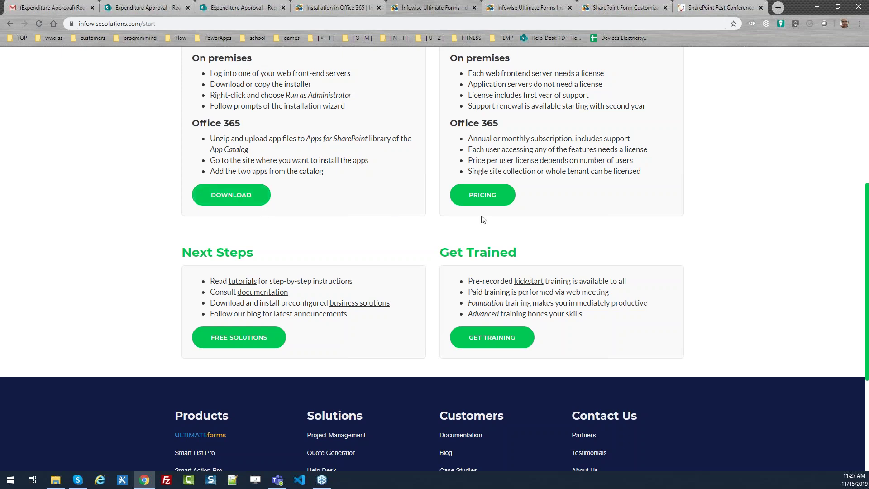
drag(867, 272, 859, 173)
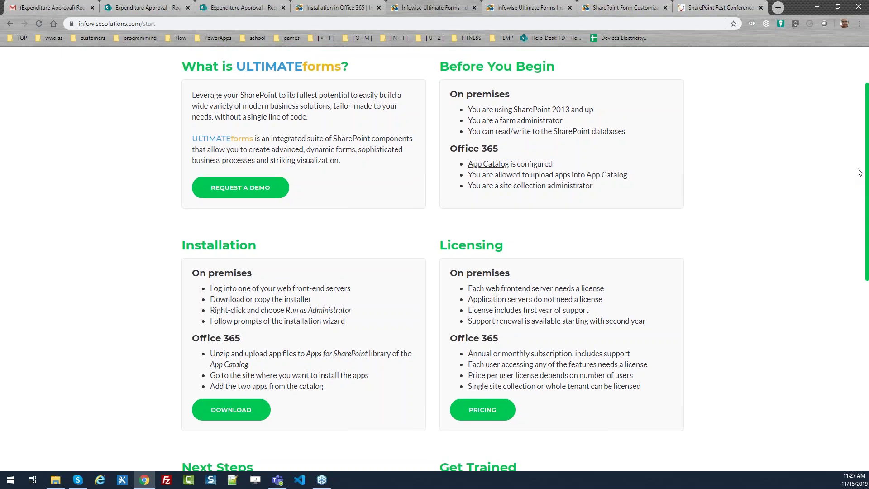
drag(860, 172, 852, 108)
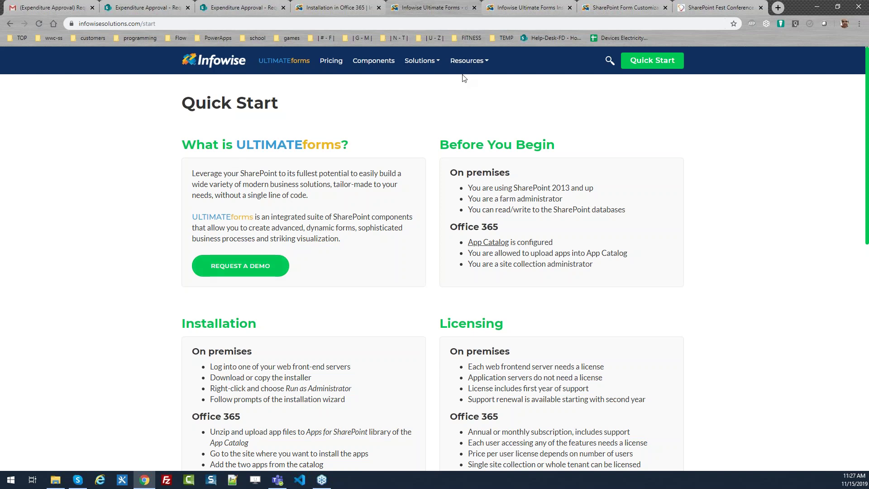
click(514, 6)
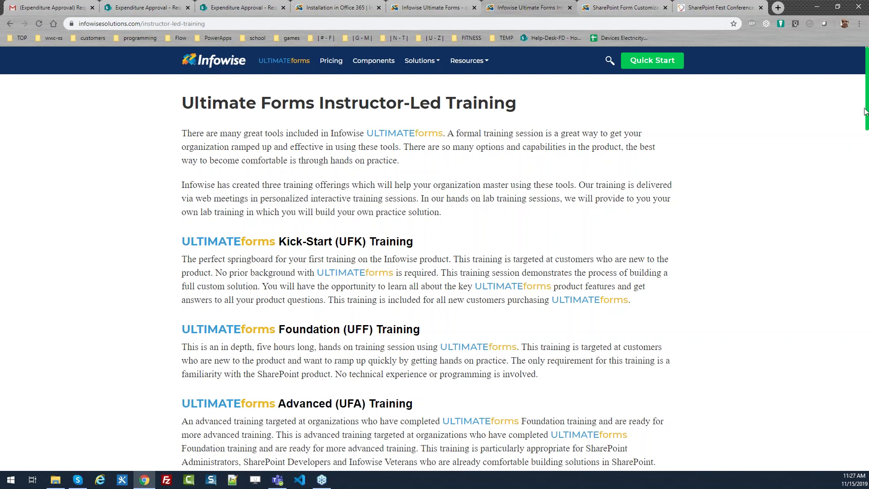
drag(865, 113, 866, 132)
click(860, 118)
scroll(866, 101, down, 1)
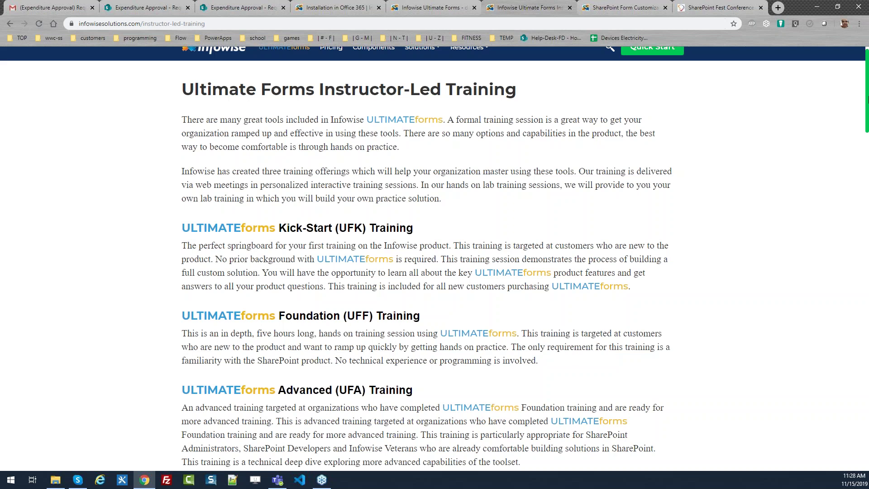
scroll(867, 99, up, 1)
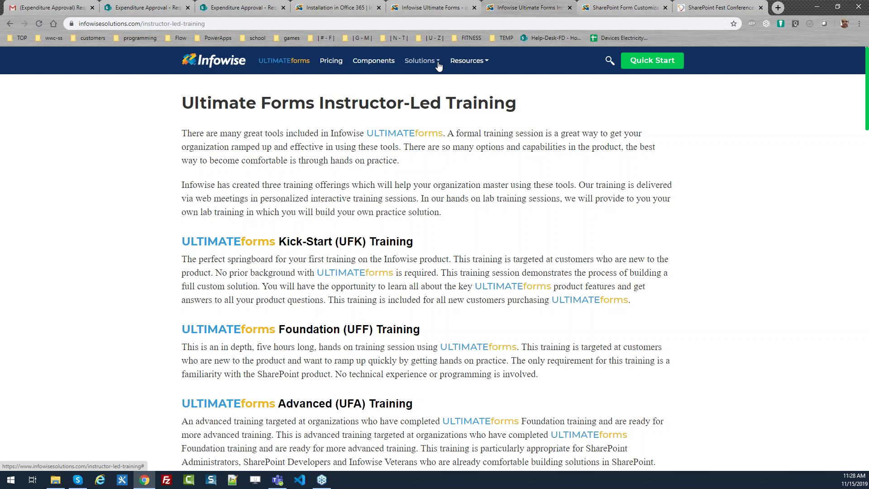
click(466, 61)
Browse the Infowise Tutorials page, then switch to the SharePoint Fest Chicago location page.
click(474, 143)
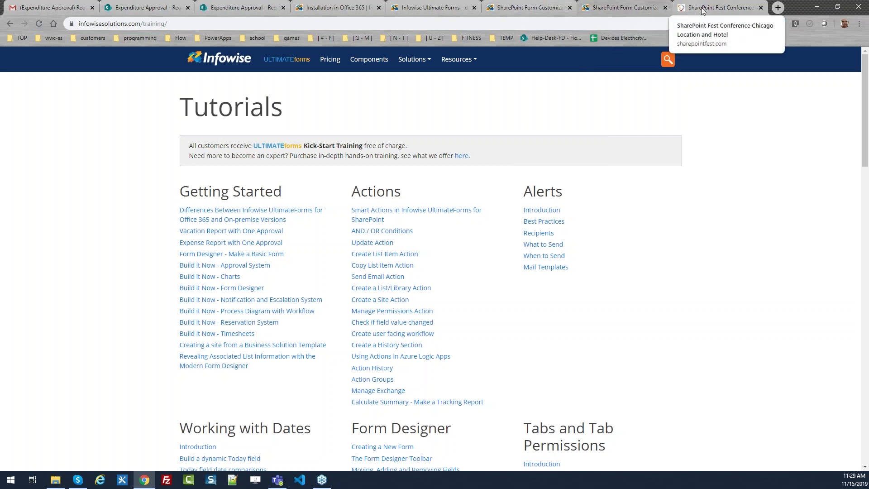
click(683, 13)
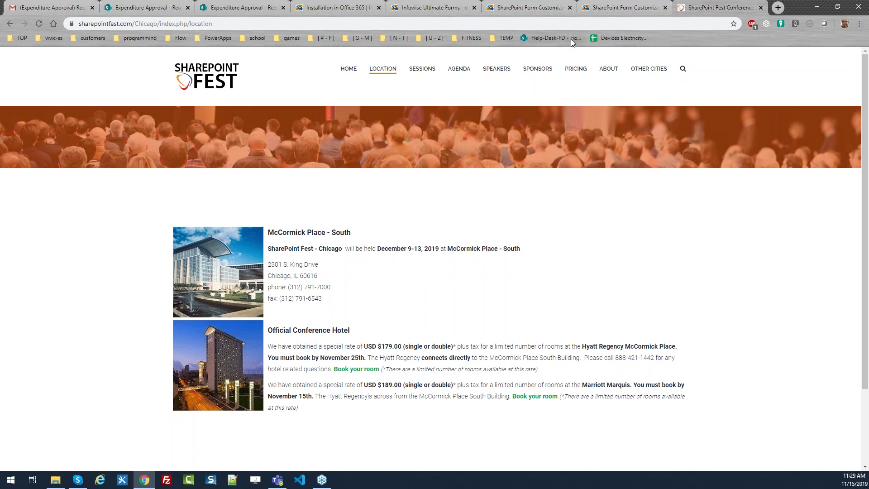
Return from the SharePoint Fest Chicago page to the Infowise Tutorials page.
click(611, 9)
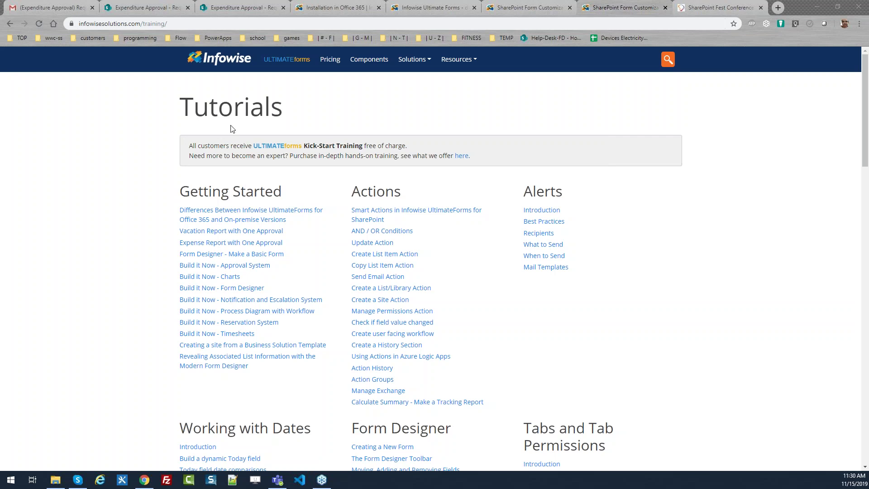
From the Expenditure Approval requests list, open Ultimate Forms' Install Business Solutions page on its Infowise Webinars tab.
click(174, 5)
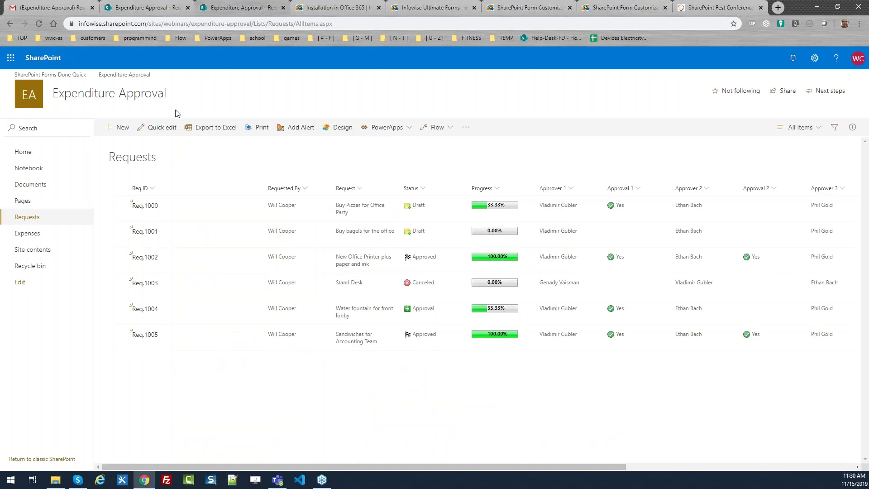
click(343, 129)
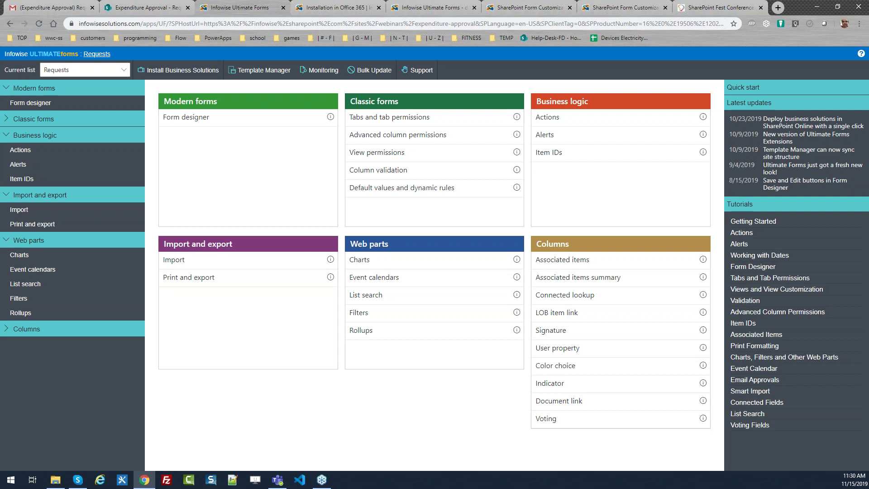
click(183, 74)
click(271, 122)
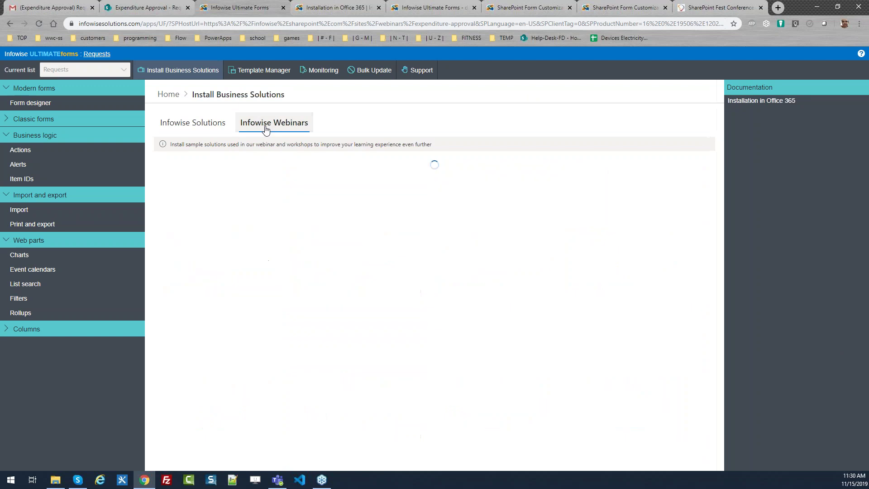
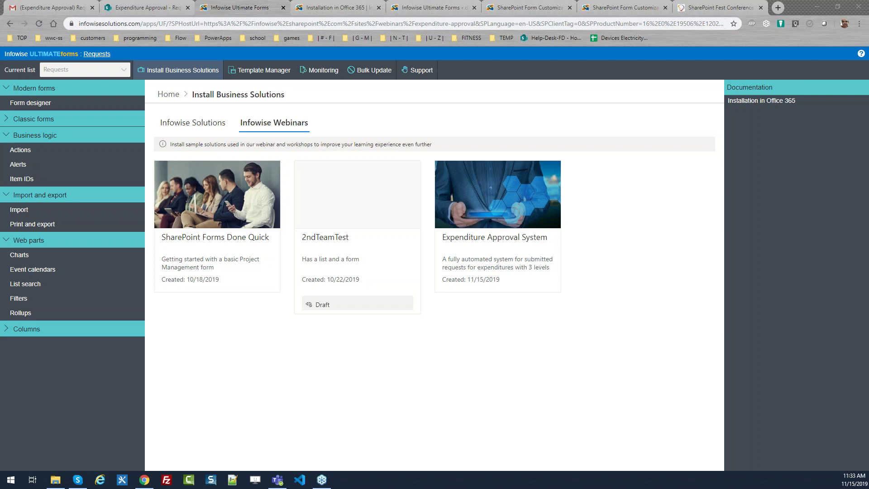
Open the Expenditure Approval Requests list showing Req.1000 to Req.1005 and their statuses.
click(97, 54)
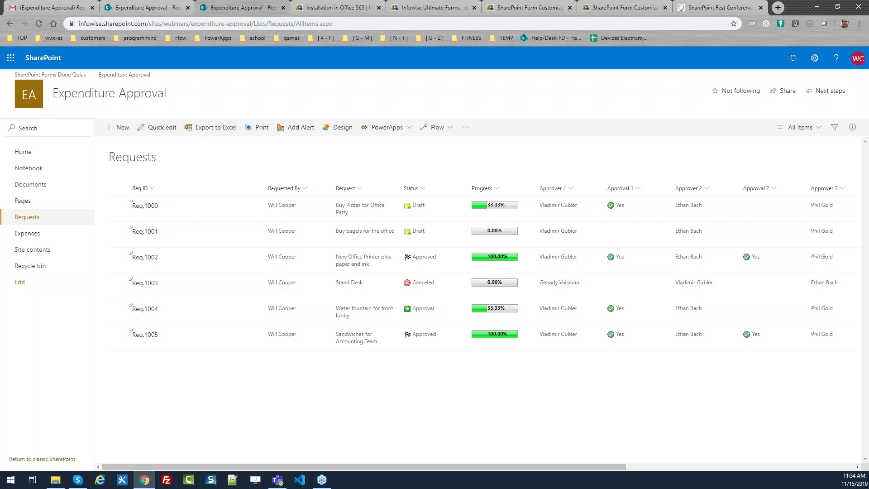
From the Infowise Tutorials page, open the ULTIMATEforms pricing page showing Office 365 at $1.4 per user per month.
click(616, 6)
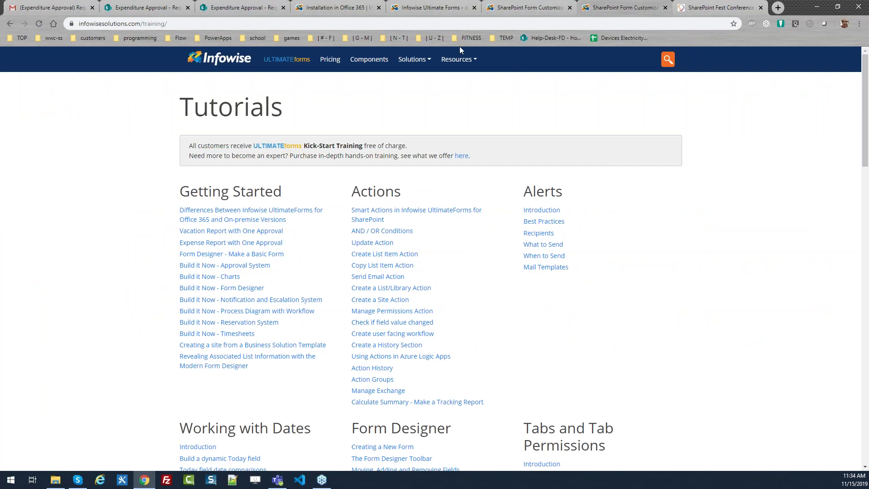
click(329, 63)
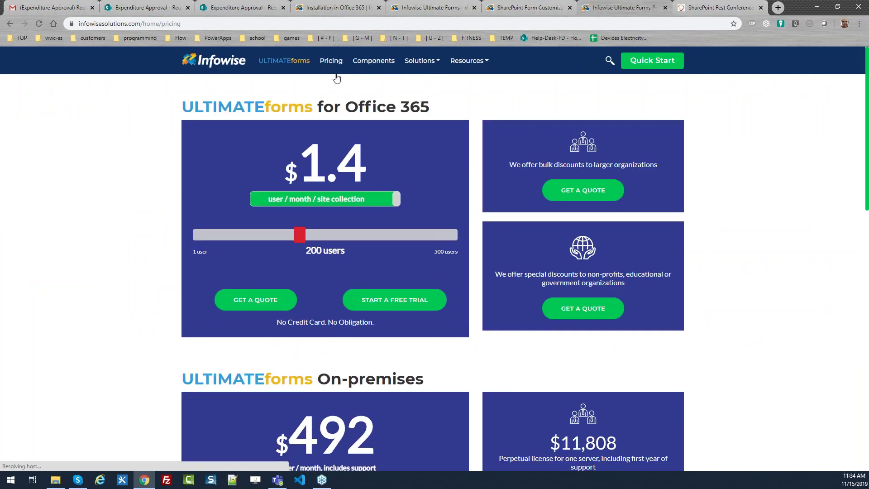